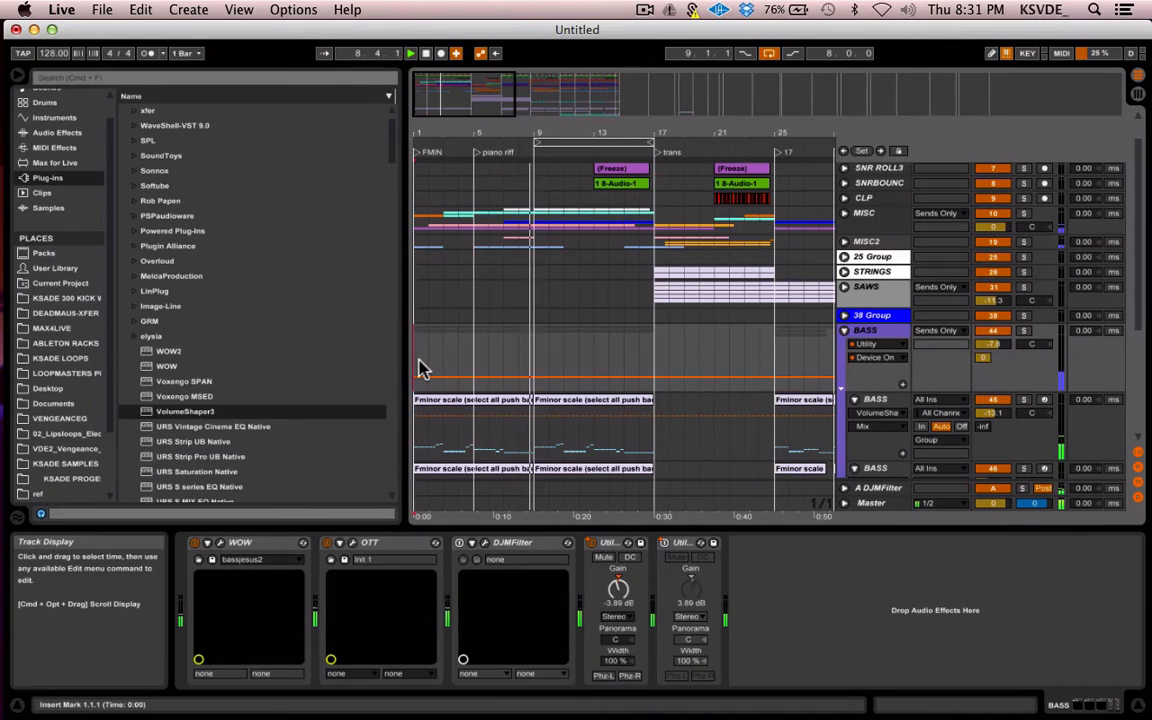
Stop playback and open the VolumeShaper3 window from the device chain of the first BASS track inside the BASS group
key(space)
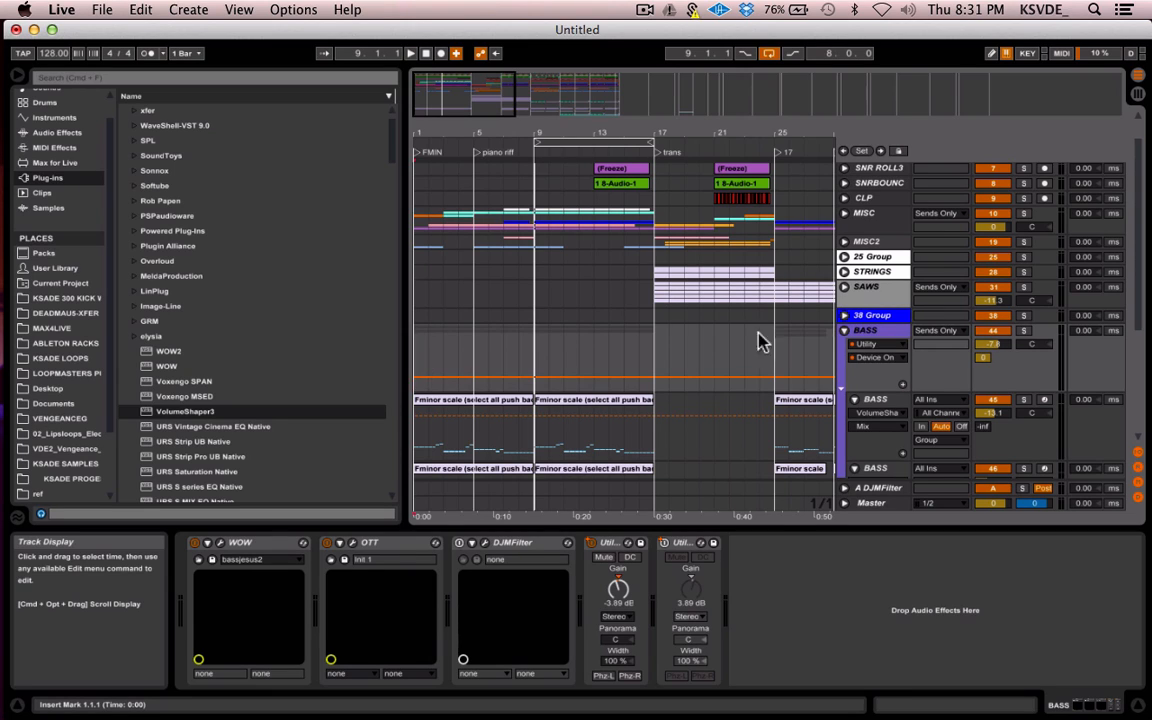
scroll(855, 388, down, 5)
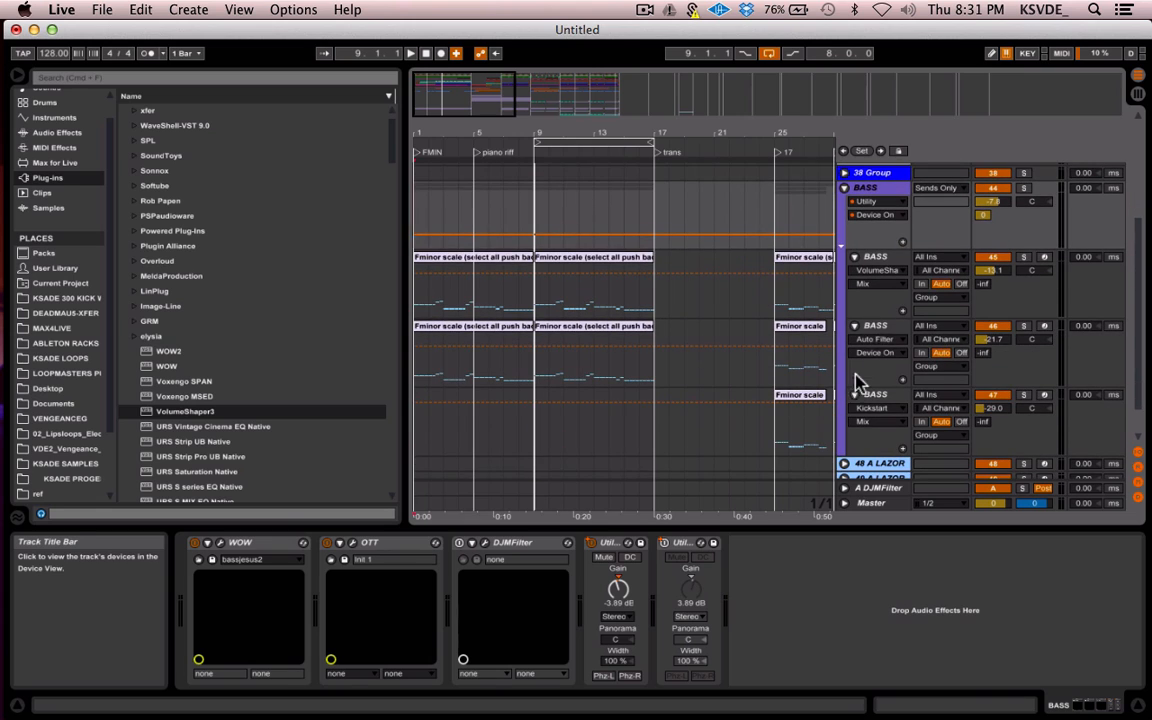
click(872, 259)
click(875, 545)
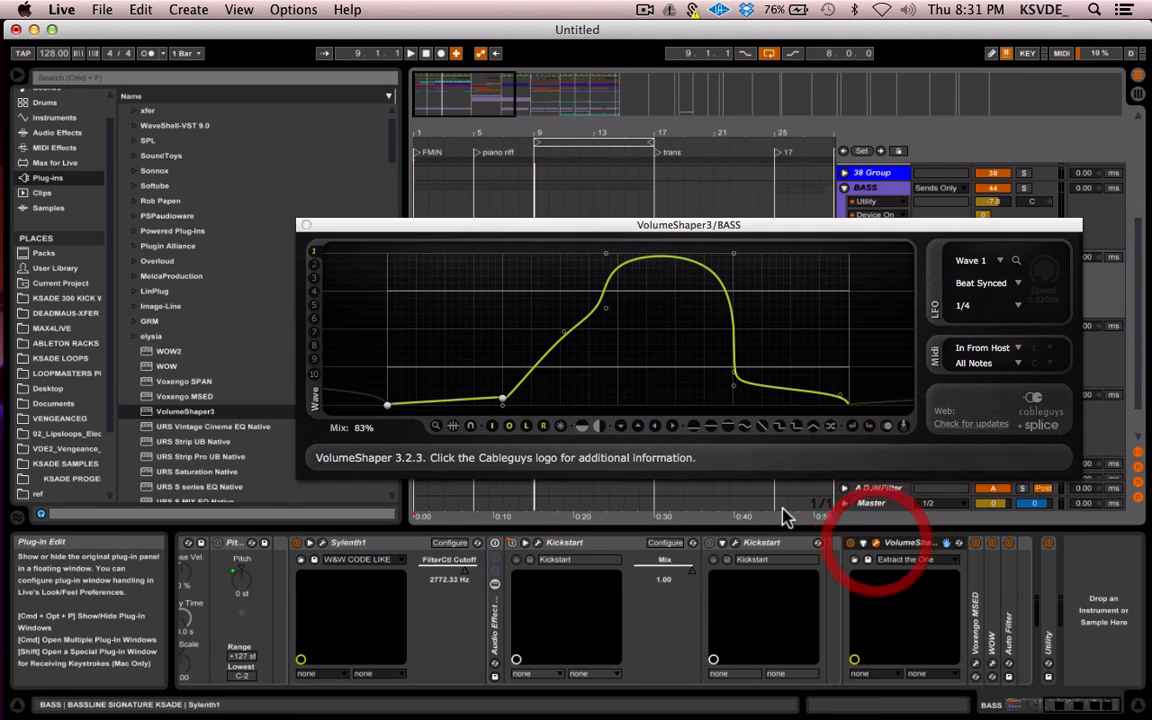
drag(600, 227, 567, 185)
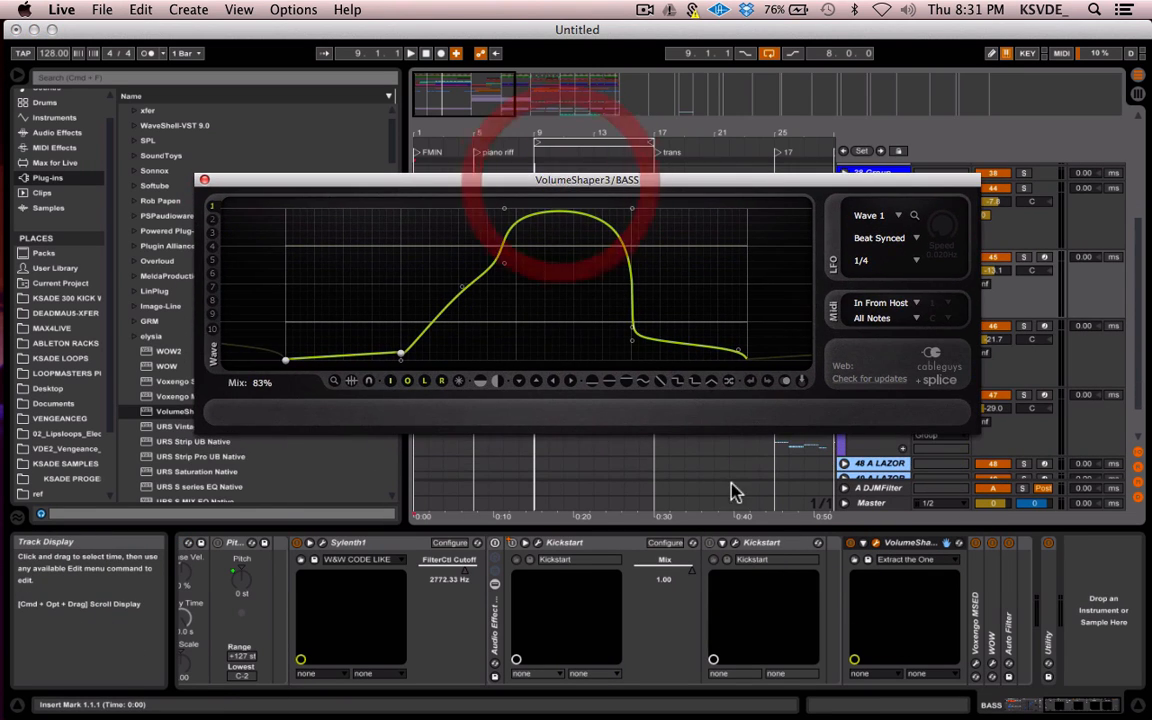
Open the second Kickstart device below VolumeShaper3, compare their volume curves, and close Kickstart
click(735, 543)
drag(478, 78, 527, 428)
drag(522, 180, 518, 152)
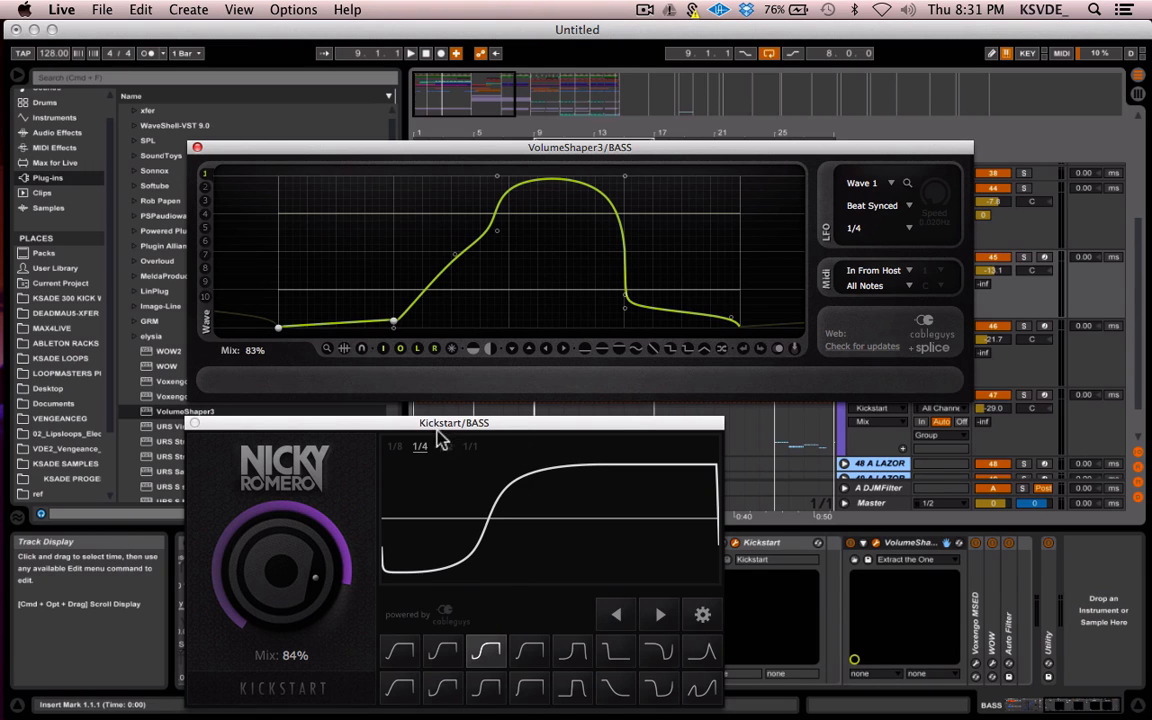
click(487, 425)
drag(487, 425, 490, 415)
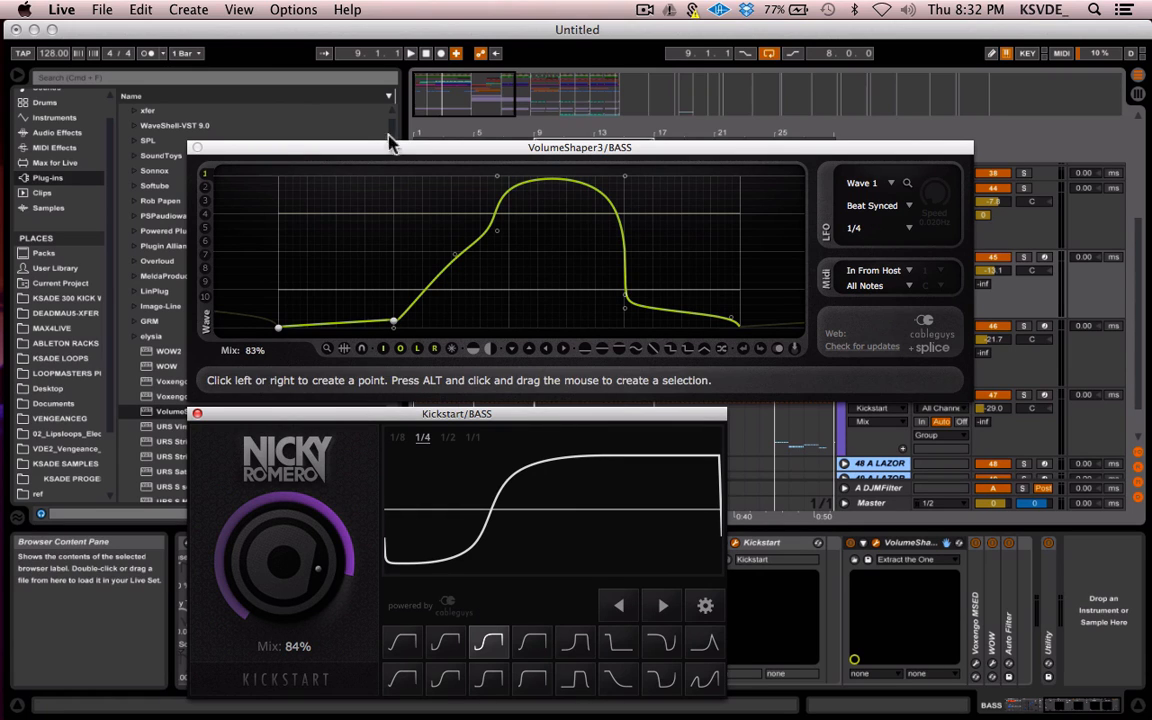
mouse_move(411, 147)
mouse_down()
mouse_move(406, 108)
mouse_move(410, 127)
mouse_up()
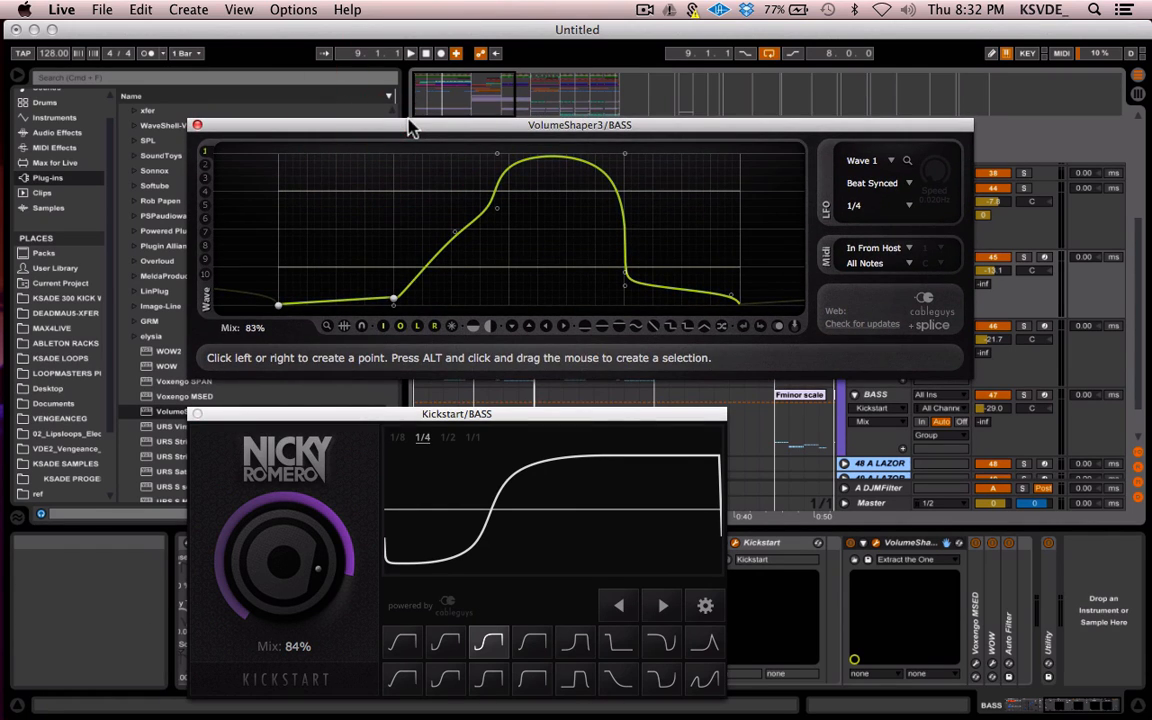
click(197, 414)
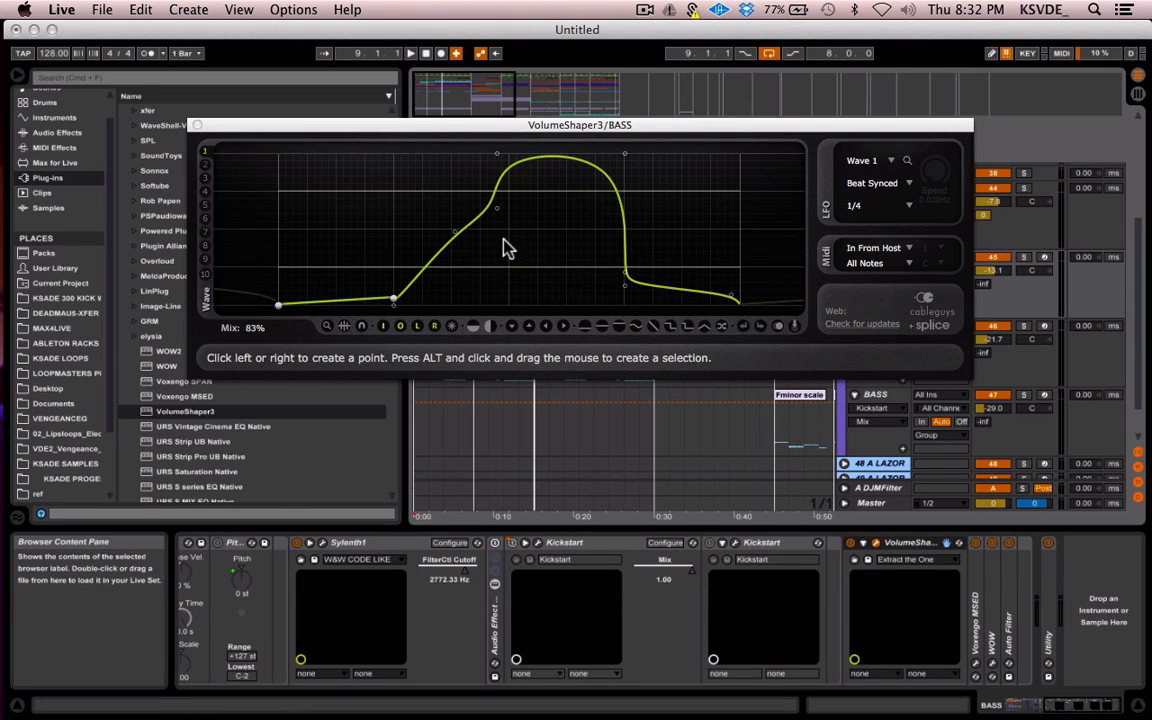
drag(495, 128, 521, 150)
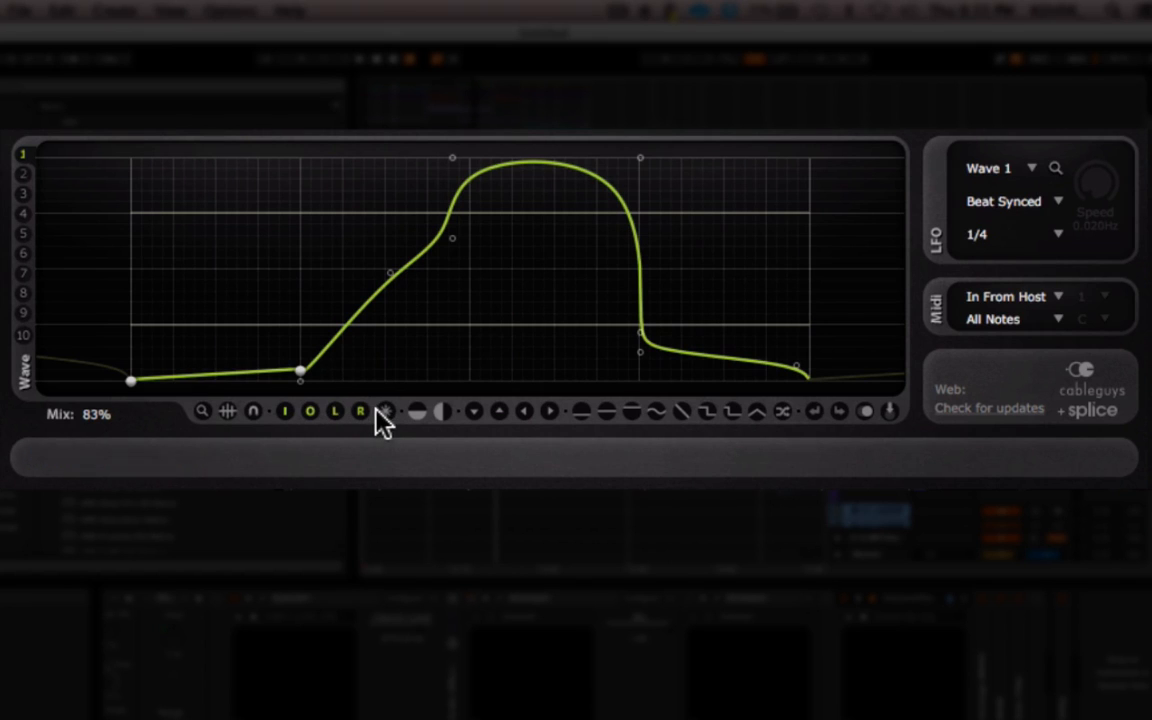
Add a point low on Wave 1's rising slope and pull the curve slightly downward there
click(202, 416)
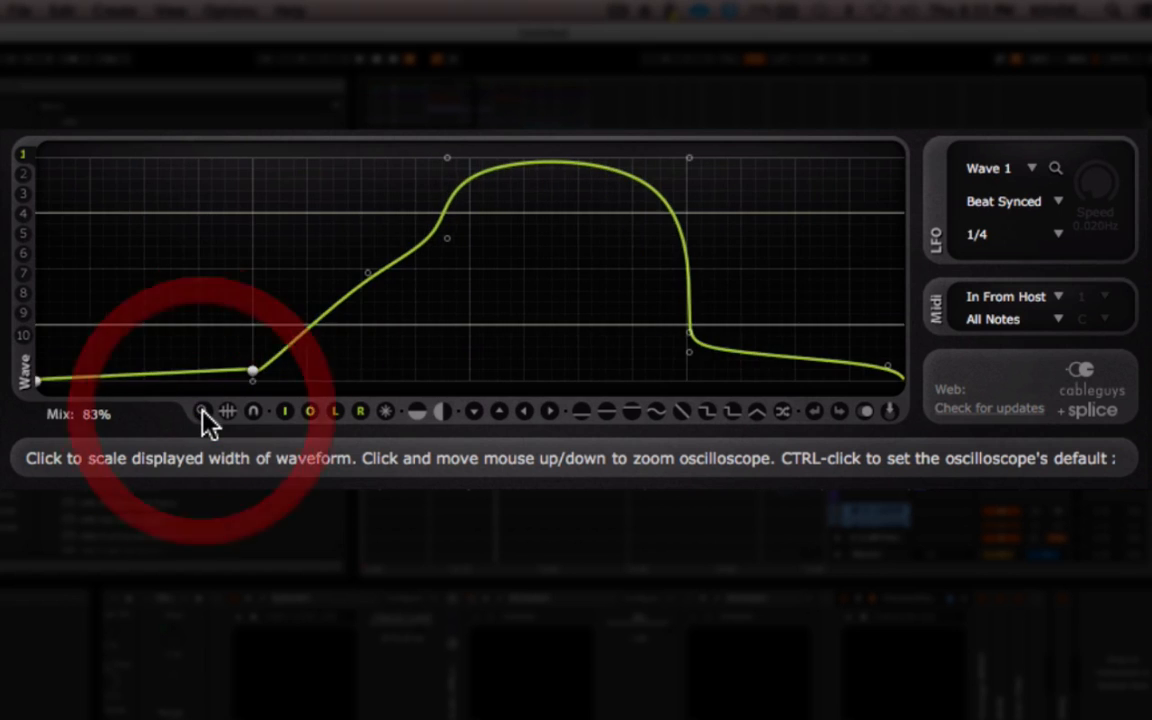
click(202, 411)
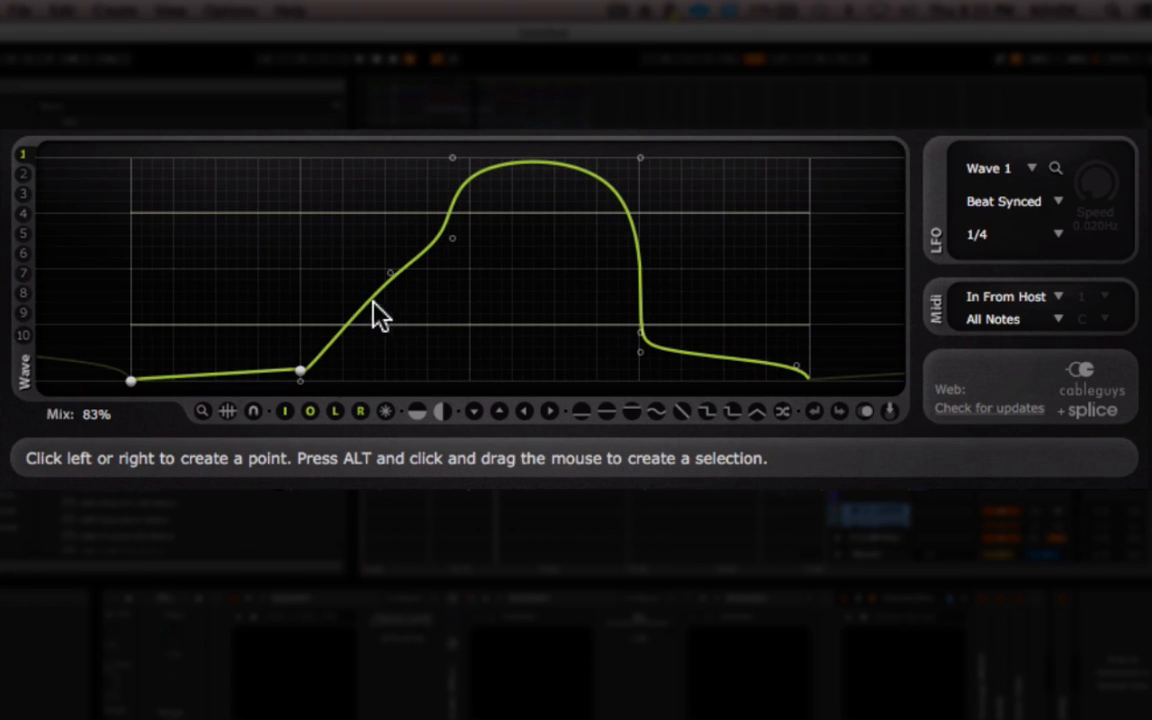
mouse_move(357, 312)
mouse_down()
mouse_move(301, 244)
mouse_move(388, 329)
mouse_move(357, 326)
mouse_up()
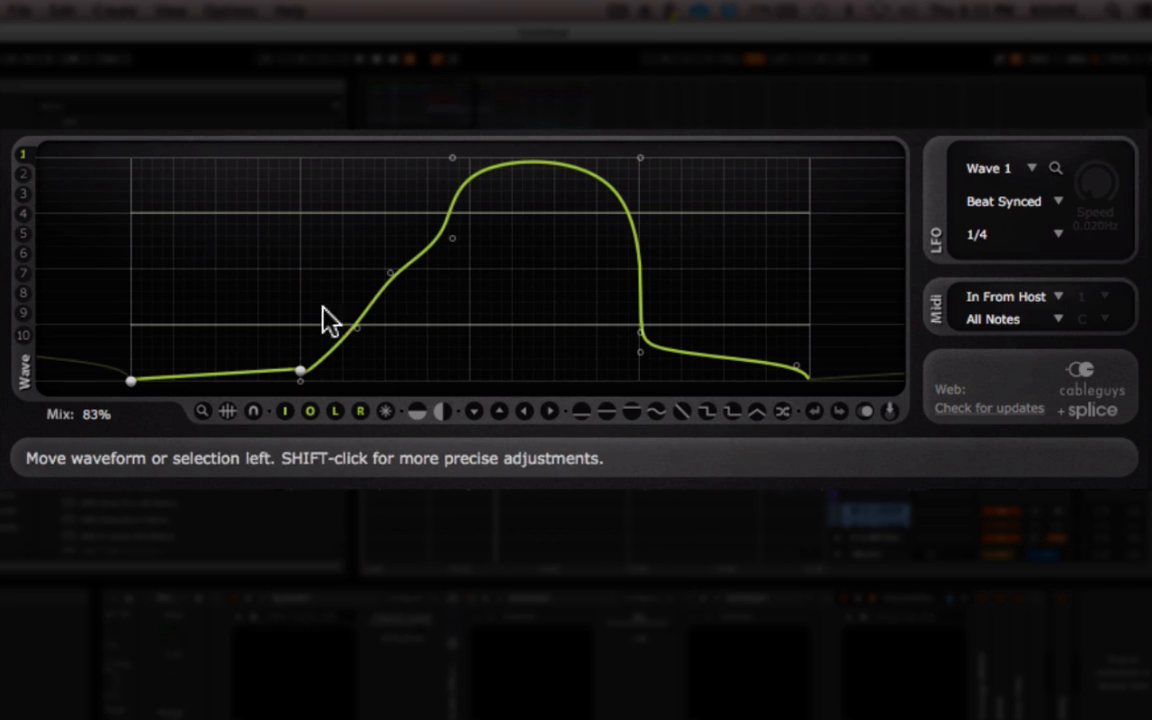
Display Wave 2 with neighbouring cycles in view and shift its triangle waveform right until the peak is centred in the cycle
click(24, 177)
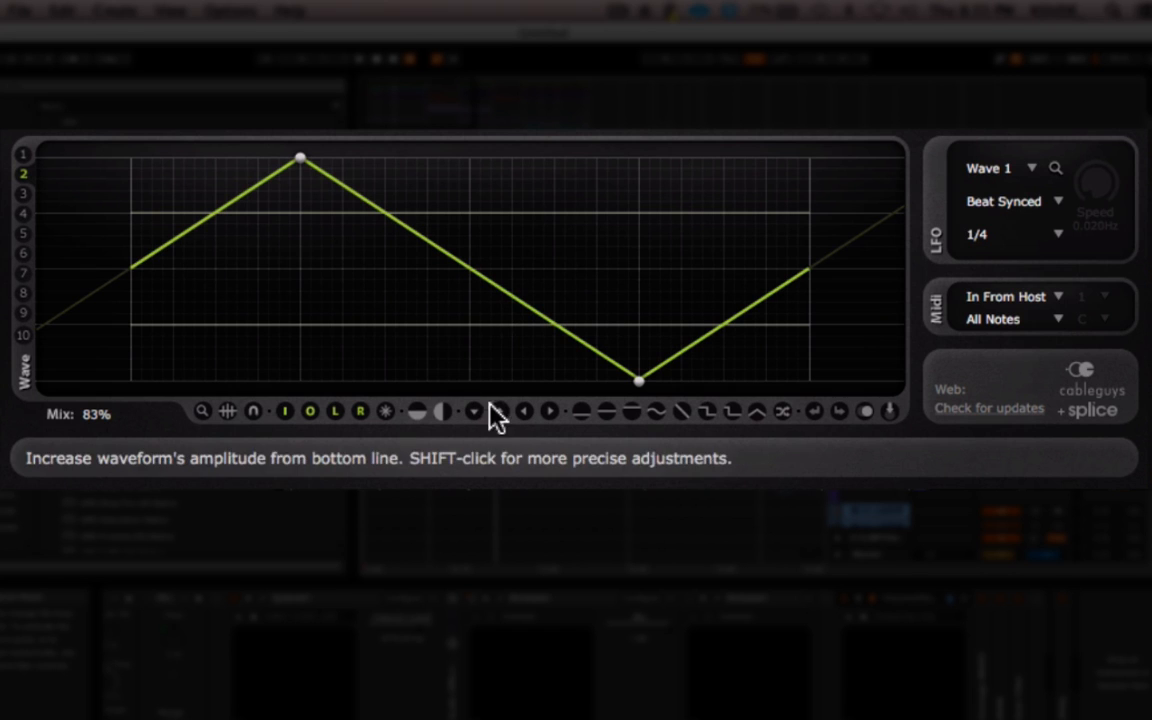
click(203, 411)
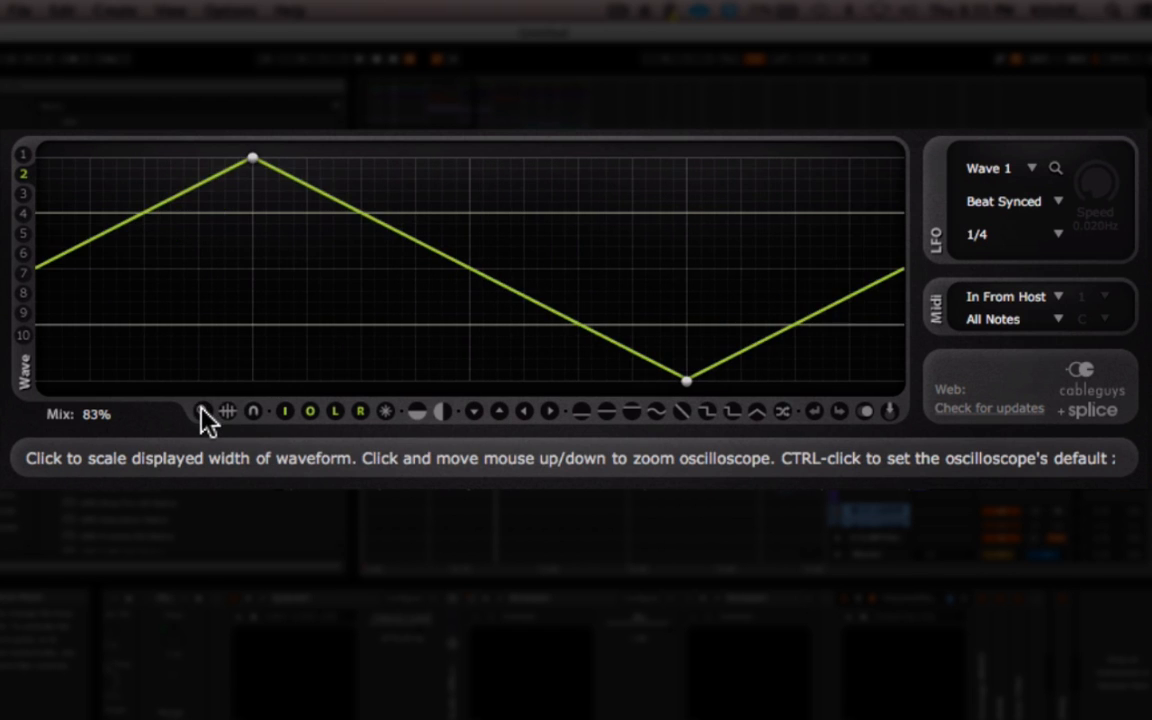
click(203, 411)
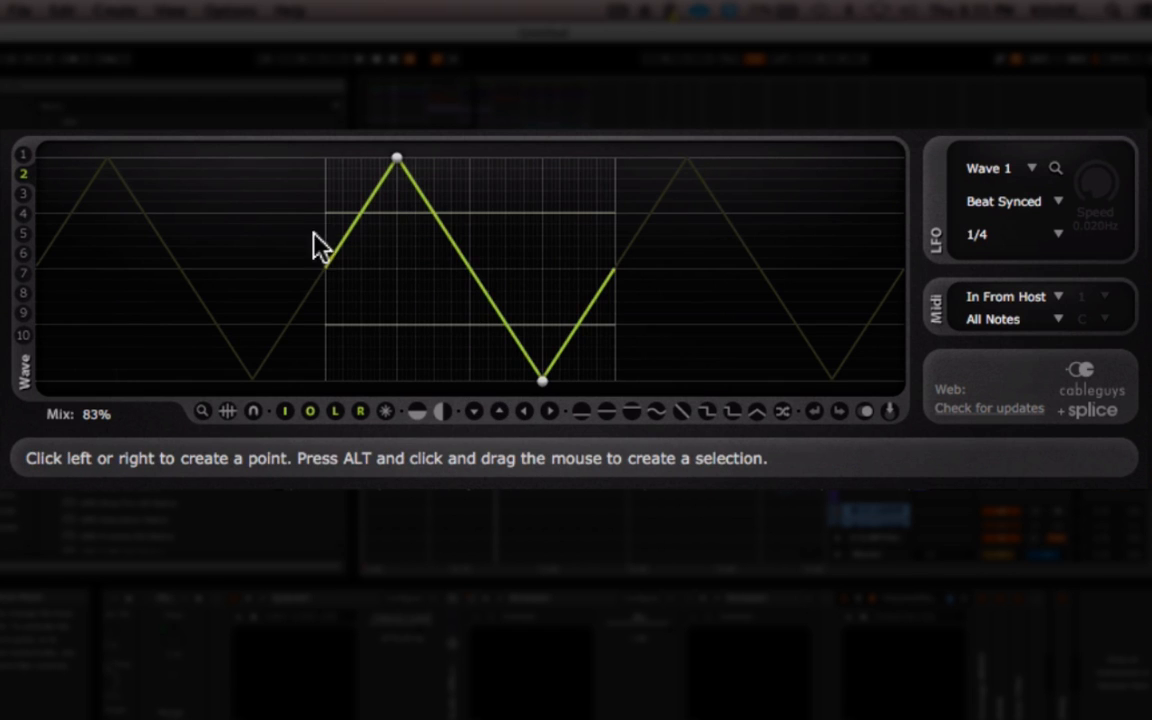
click(552, 408)
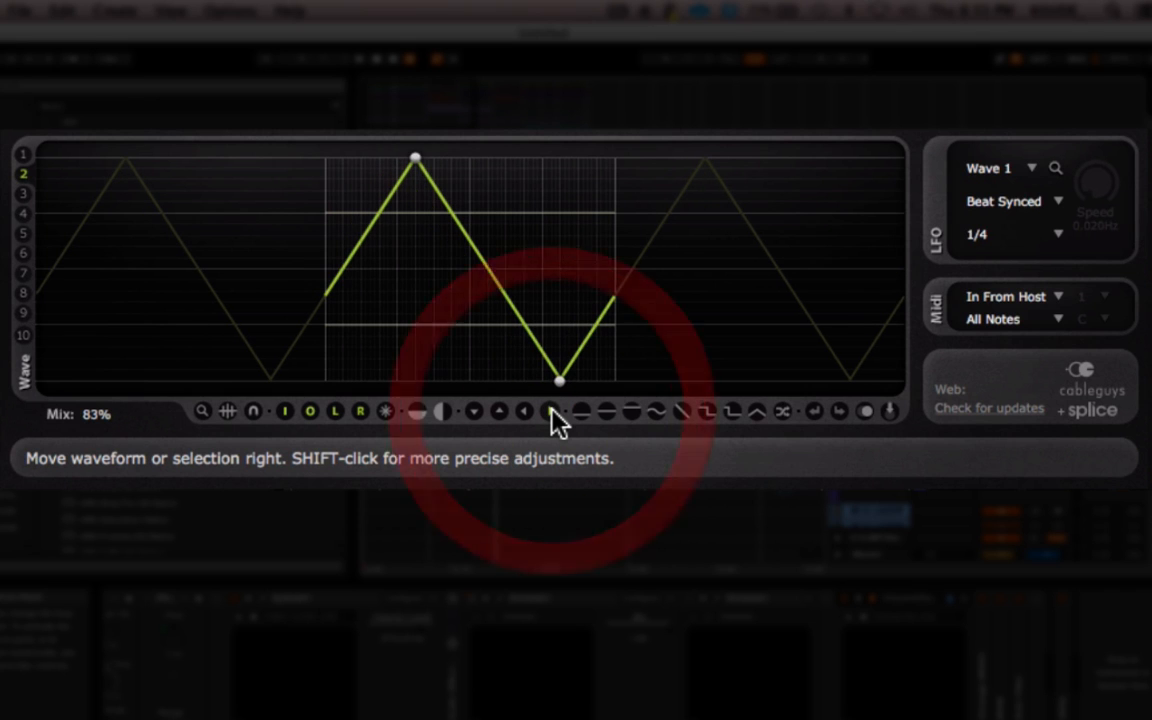
click(552, 410)
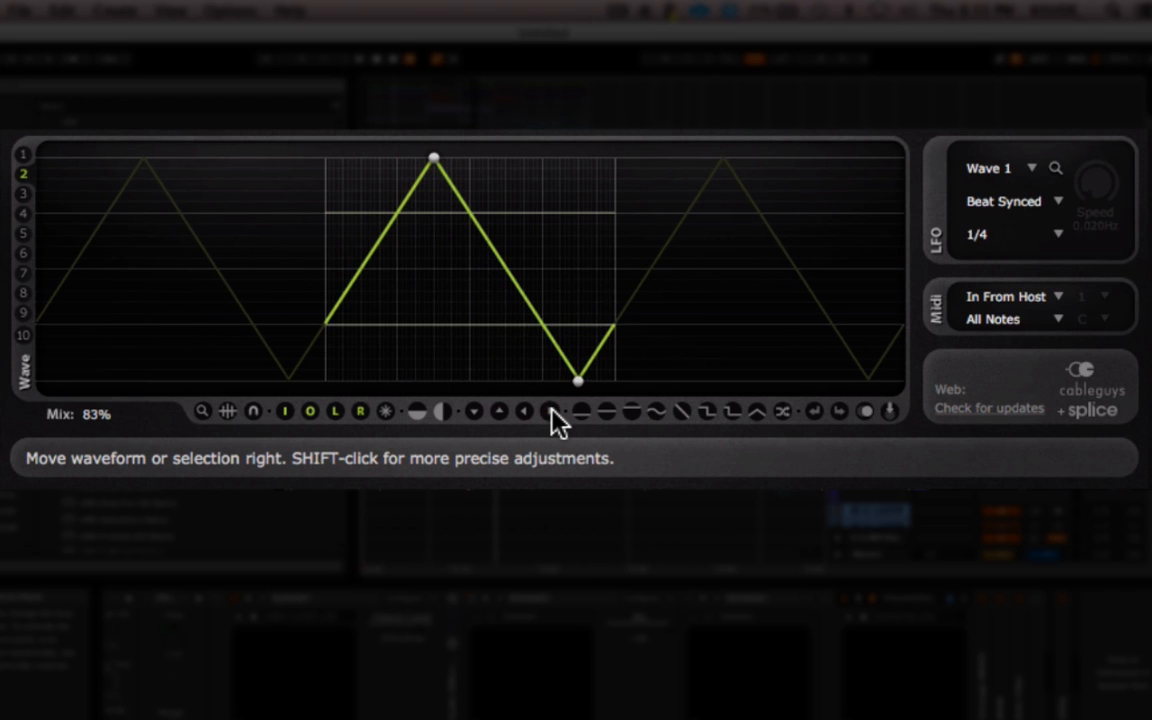
click(552, 410)
click(552, 410)
click(552, 410)
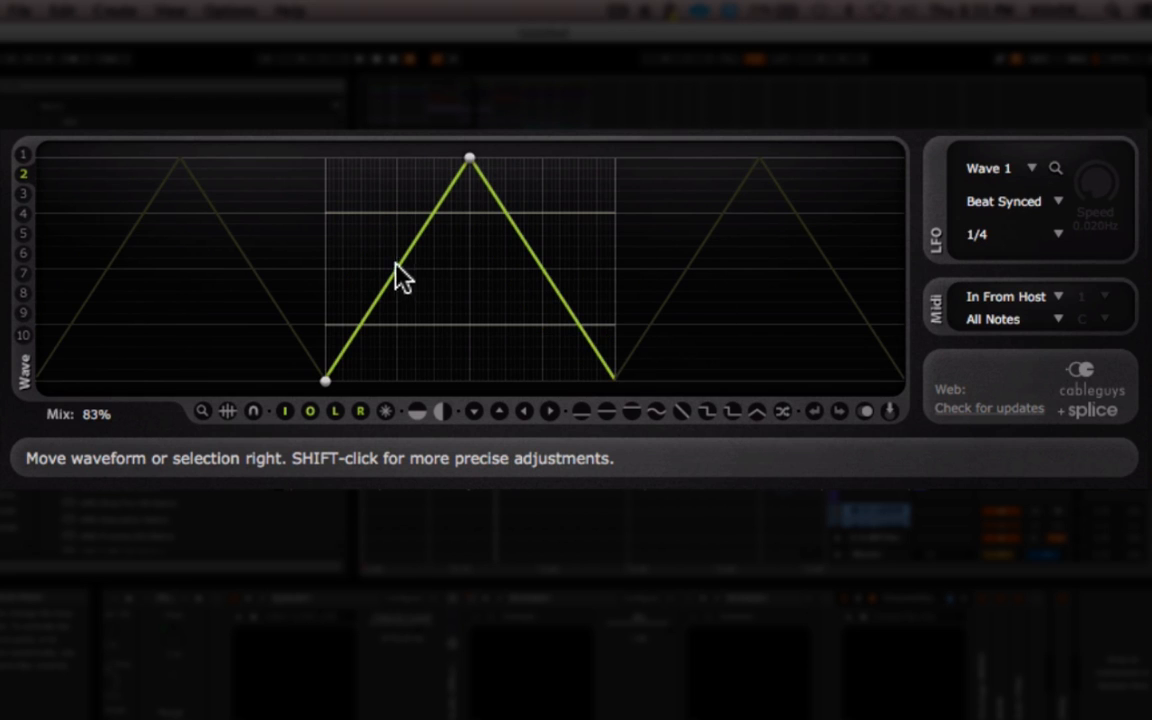
click(522, 411)
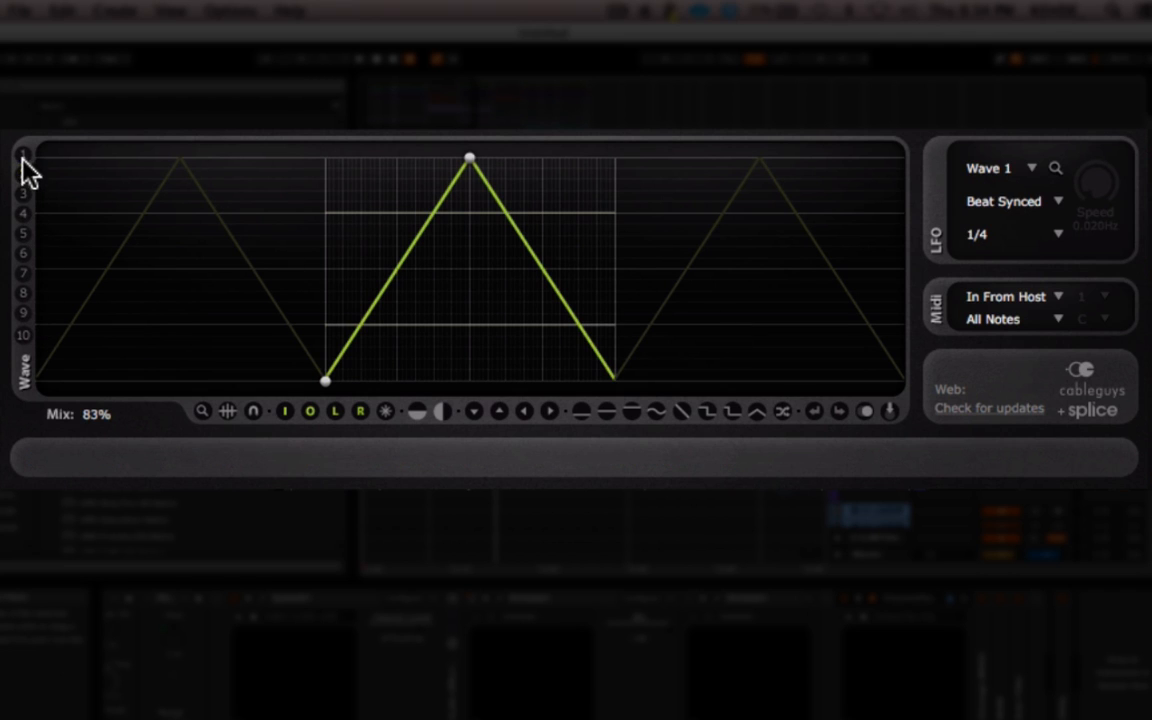
Assign Wave 2 to the LFO and review the available sync modes and rate divisions
click(988, 170)
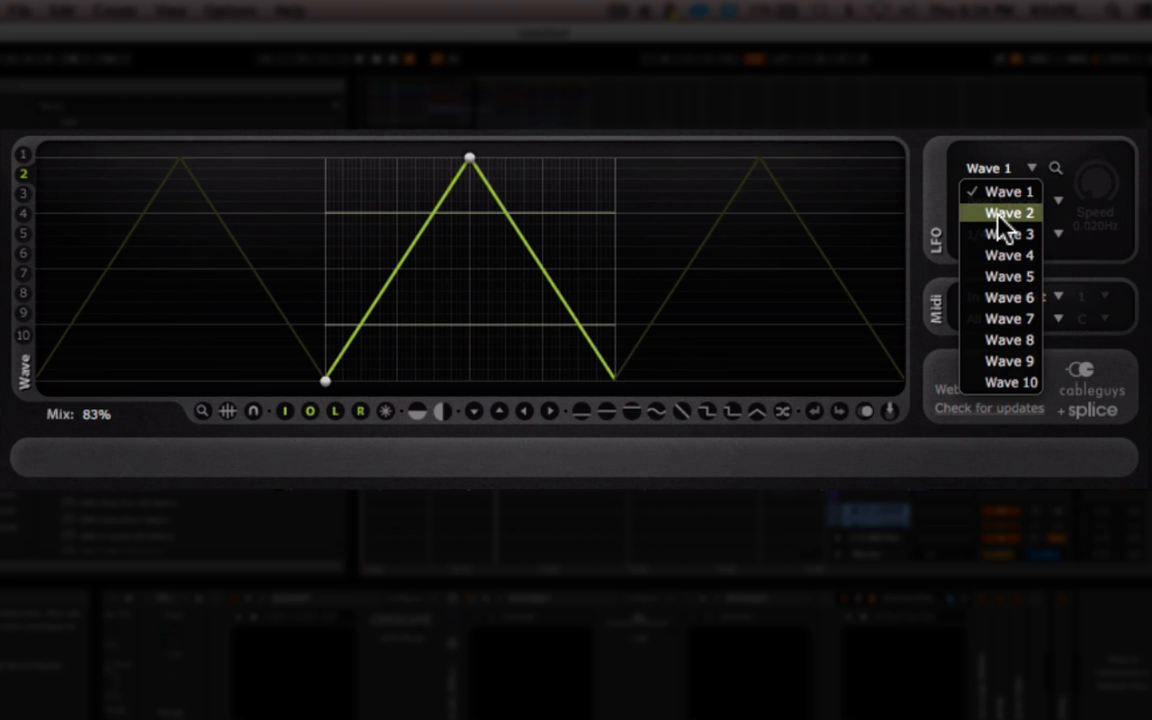
click(999, 214)
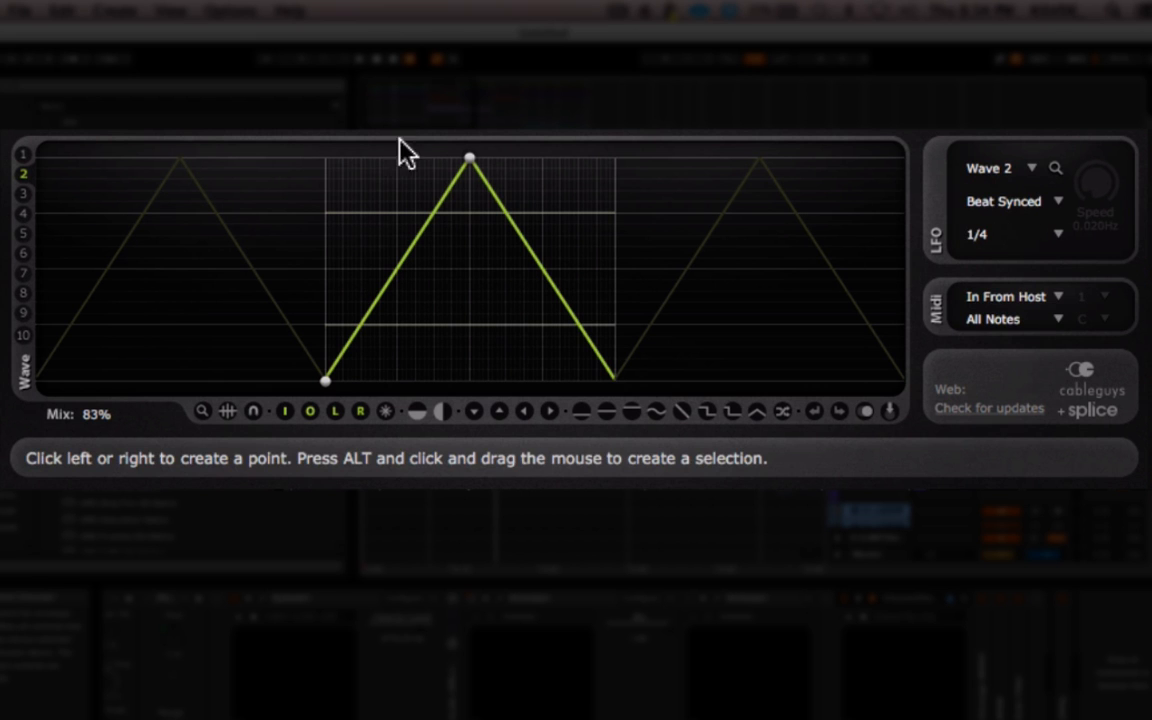
click(985, 237)
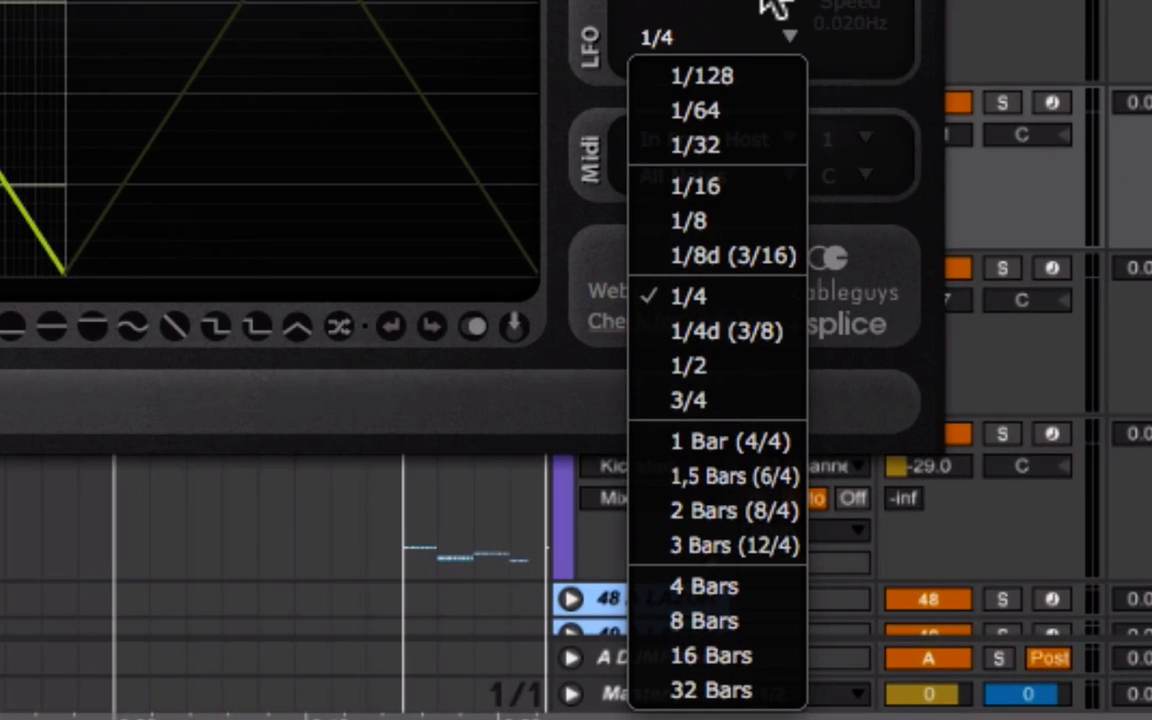
click(859, 136)
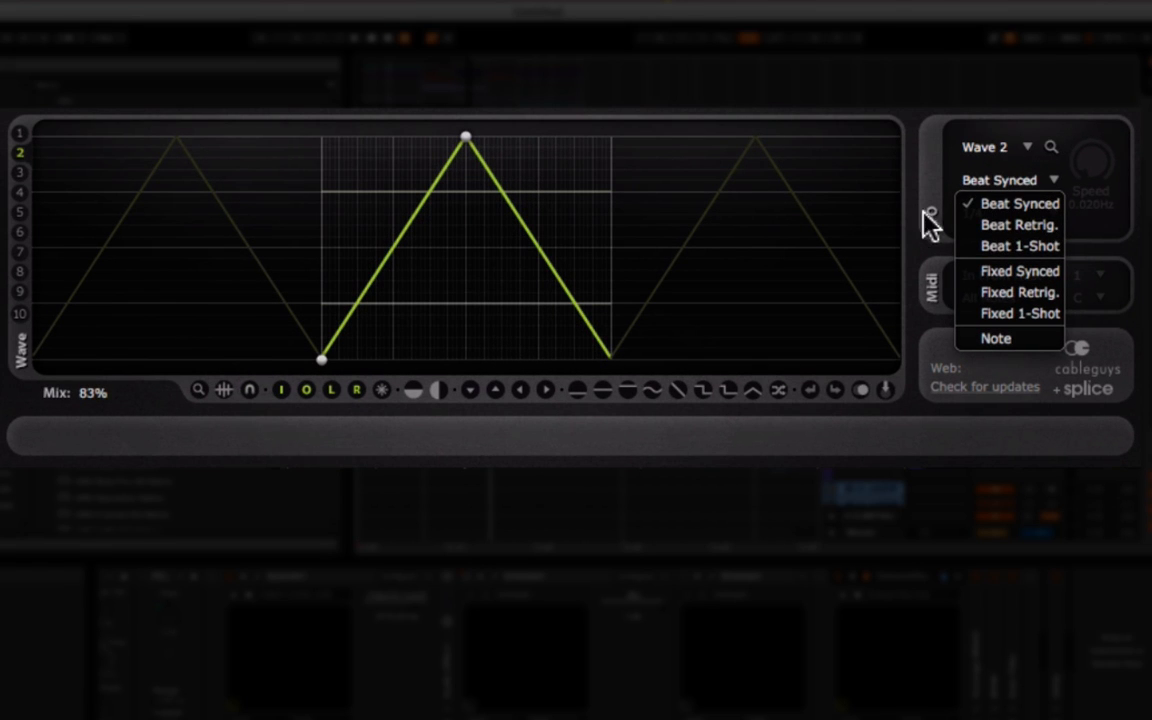
click(940, 183)
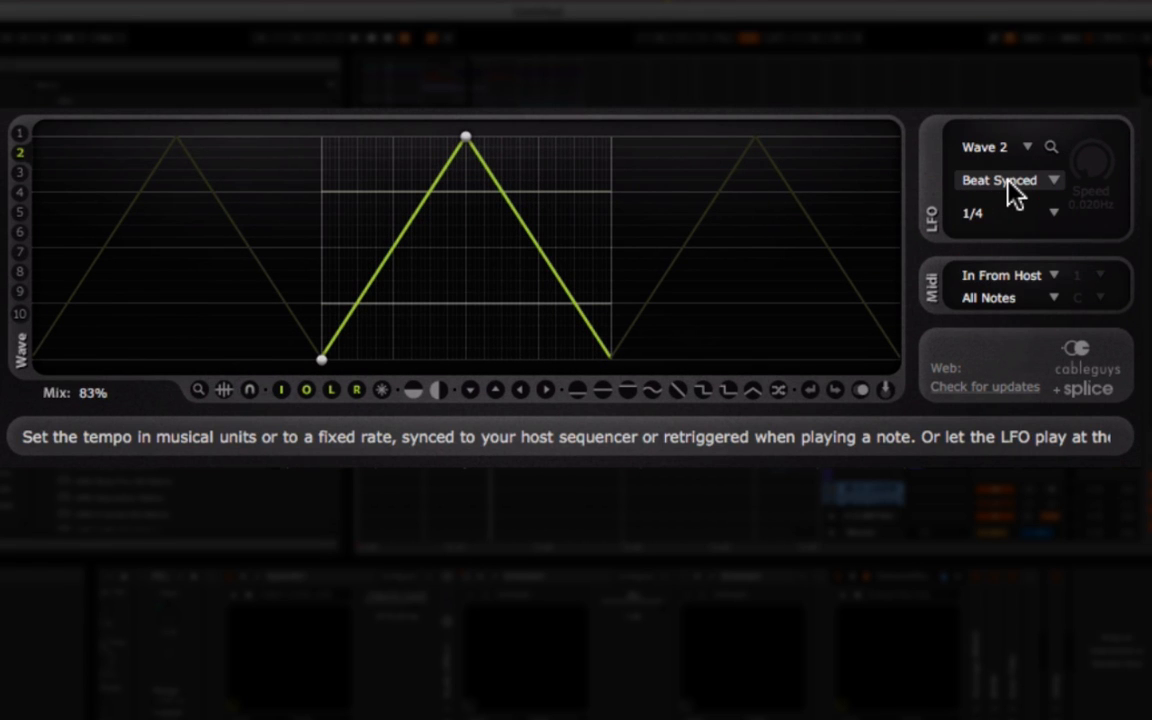
click(995, 214)
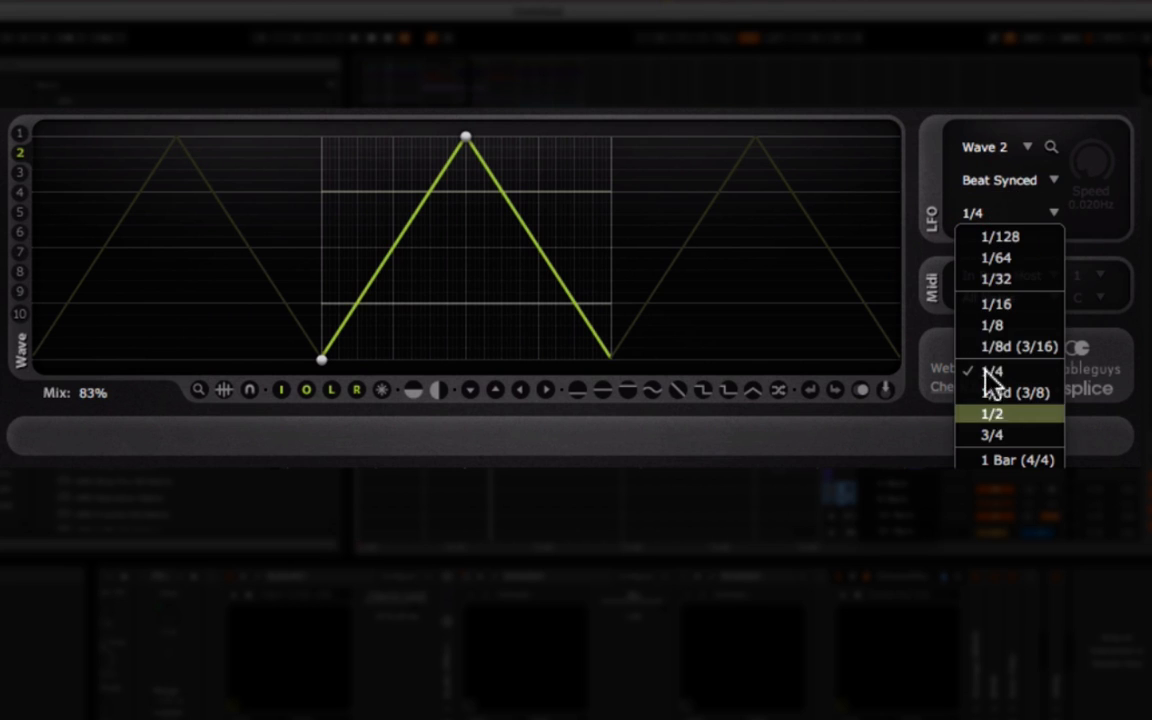
click(885, 270)
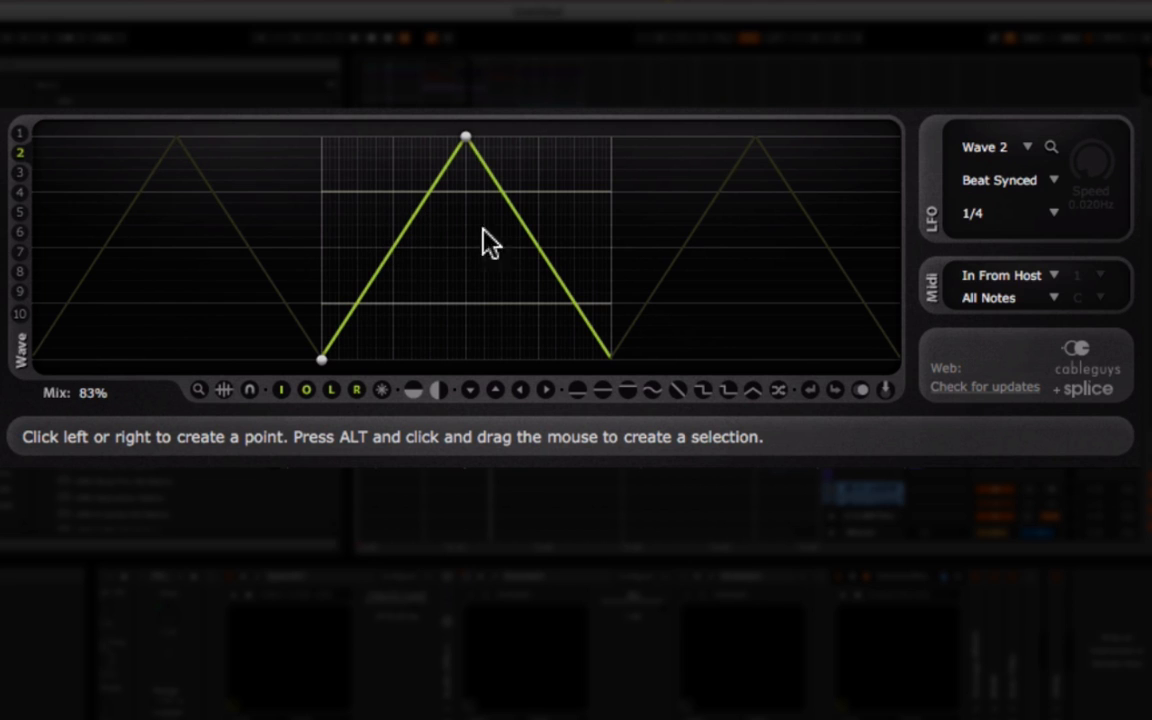
Return the LFO and the waveform display to Wave 1 and lower the middle point on its rising slope
click(1000, 150)
click(999, 172)
click(19, 133)
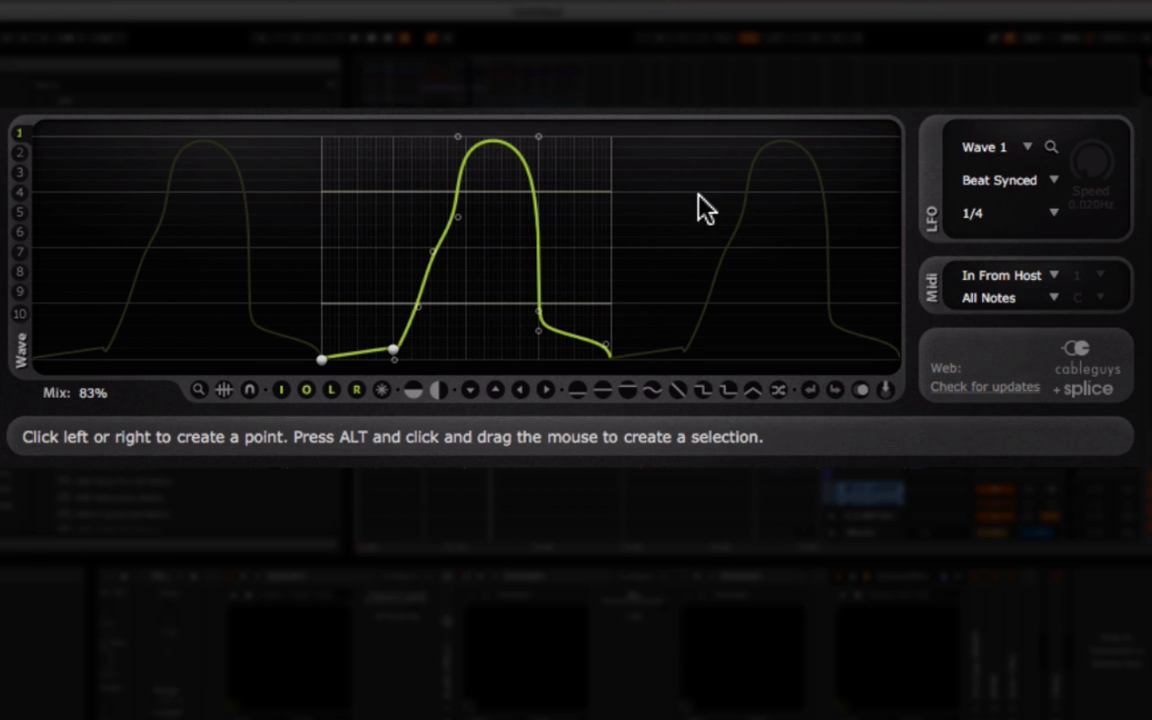
drag(432, 251, 458, 302)
Select the first BASS track's clip starting at bar 9 and solo that track together with the KIKS track
drag(668, 155, 530, 410)
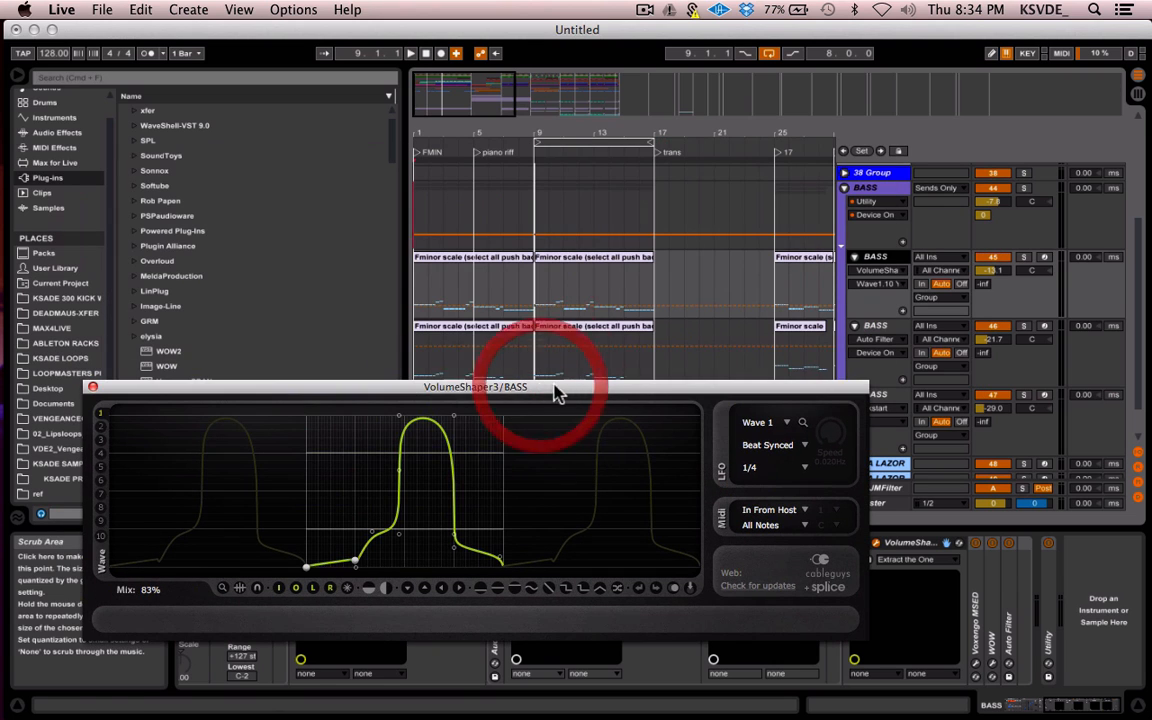
click(600, 262)
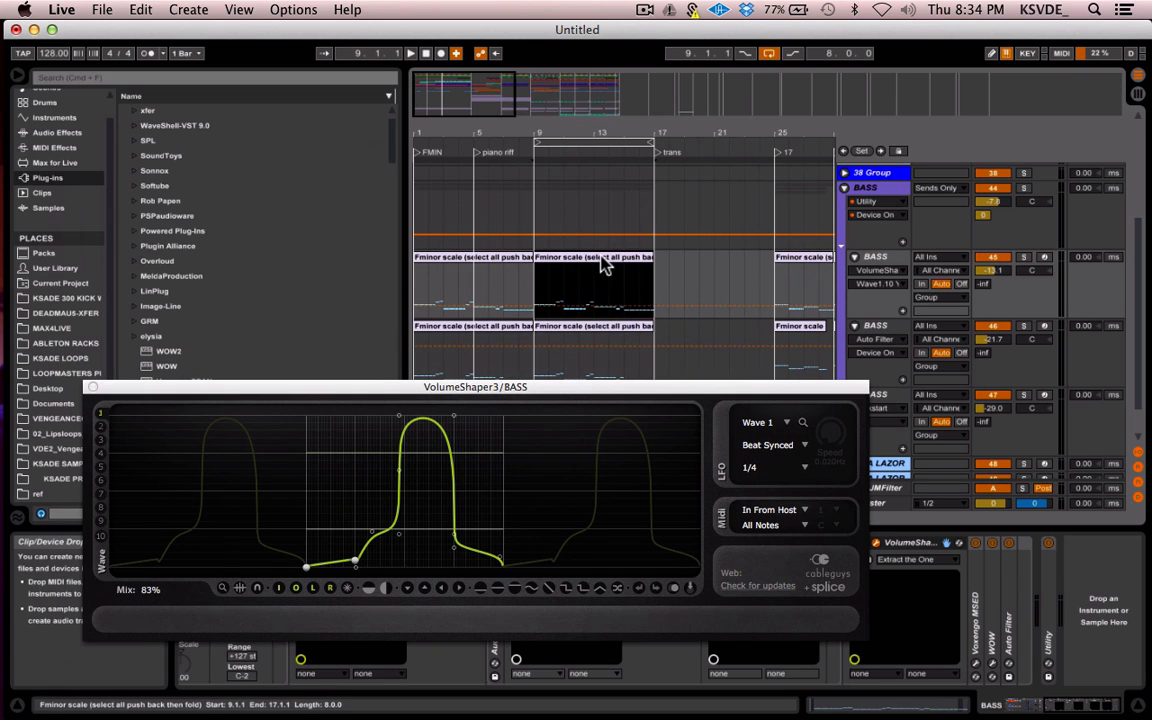
click(1023, 257)
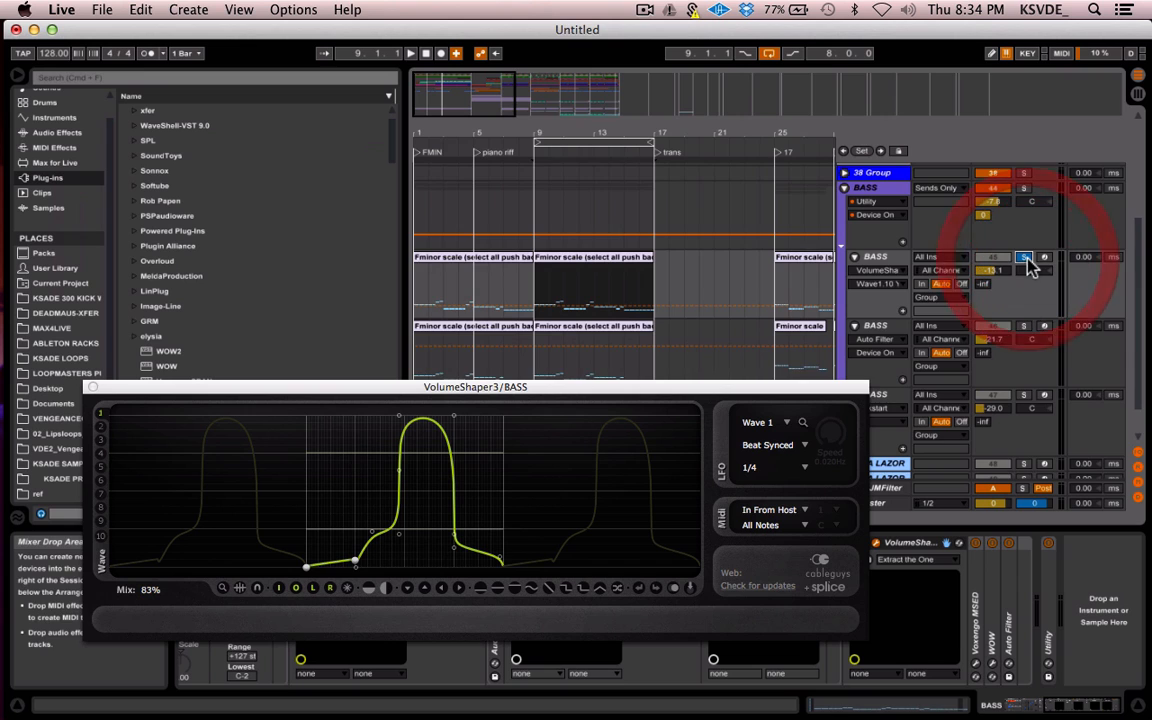
scroll(1030, 220, up, 5)
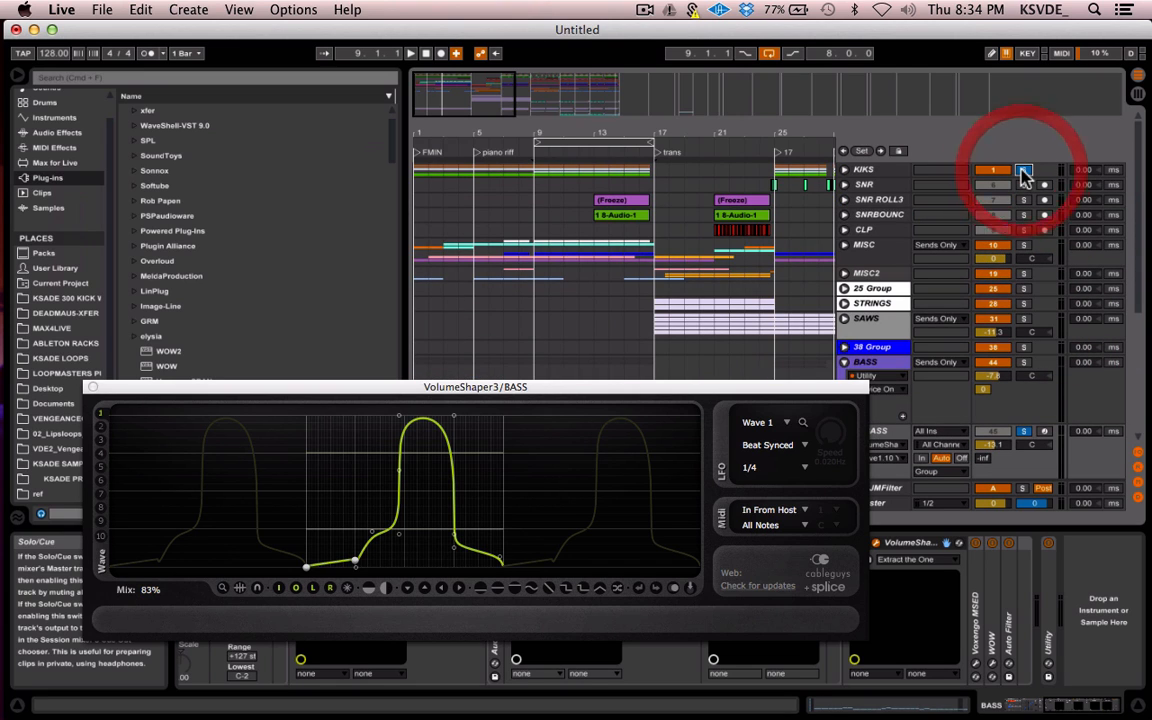
click(1023, 171)
drag(463, 384, 568, 285)
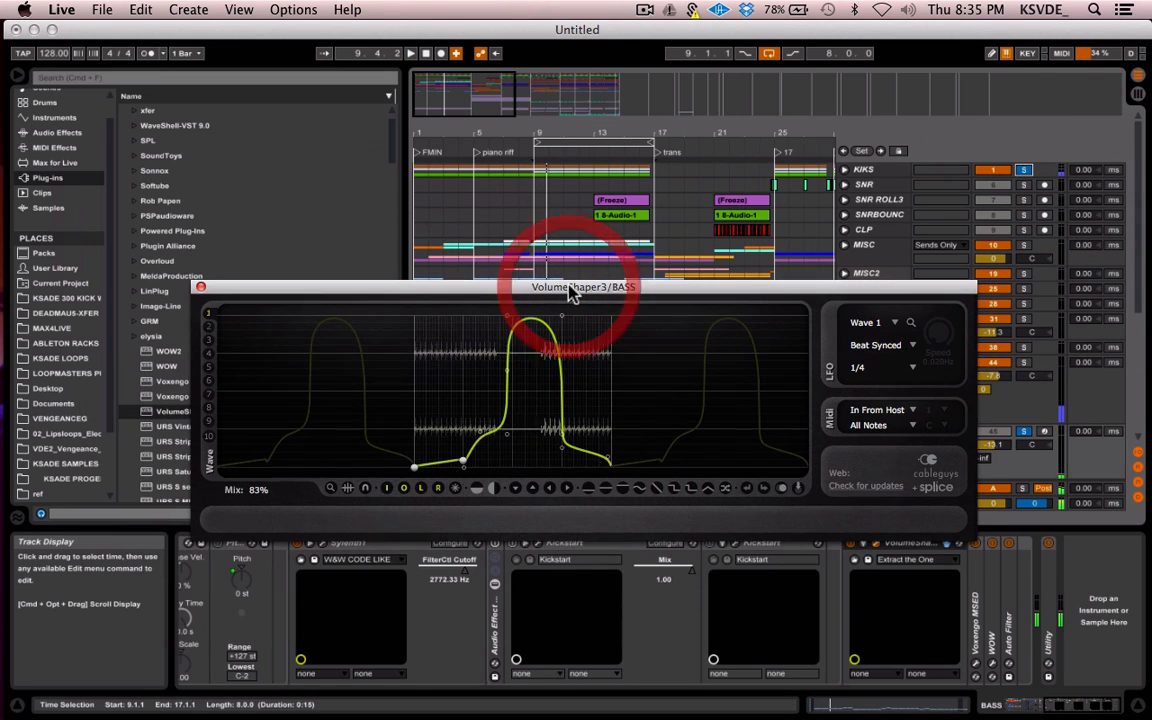
Display Wave 3 for editing and assign it to the LFO
click(210, 341)
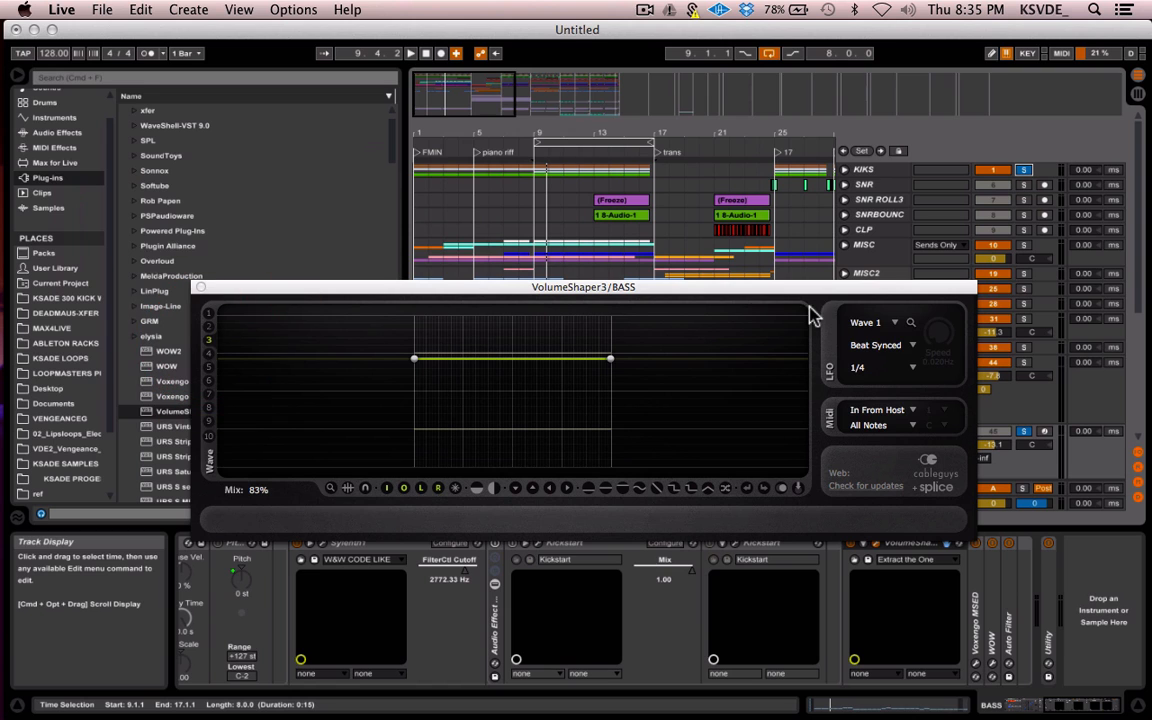
click(883, 326)
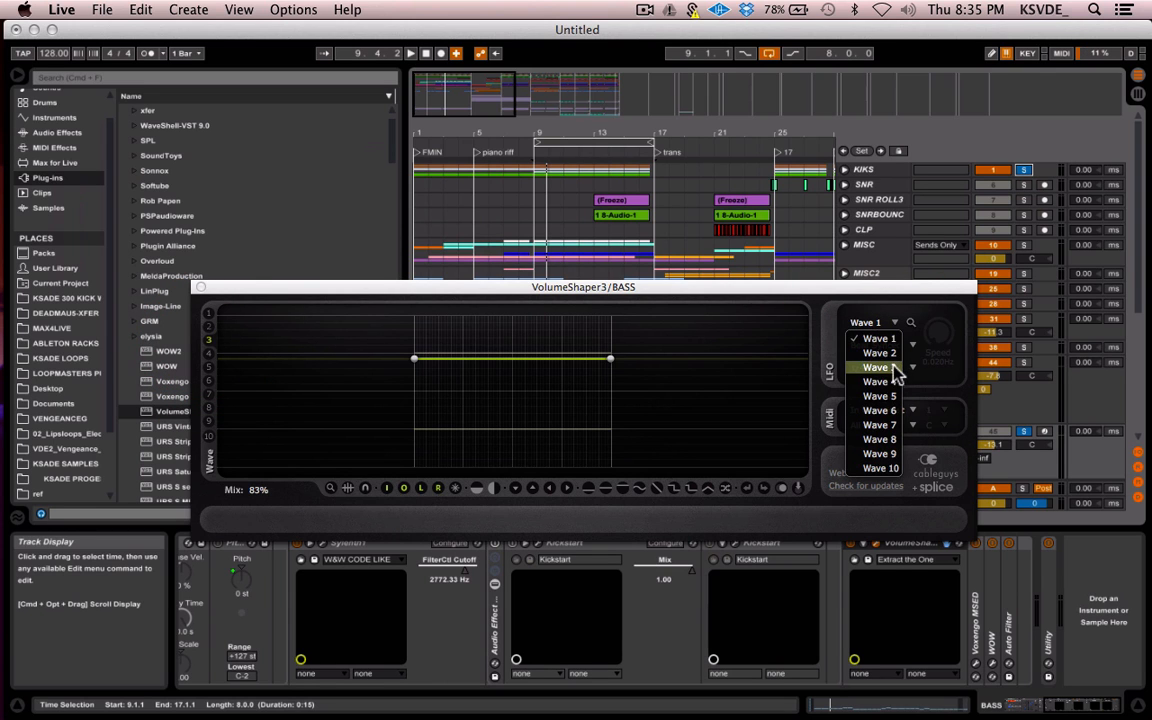
click(895, 369)
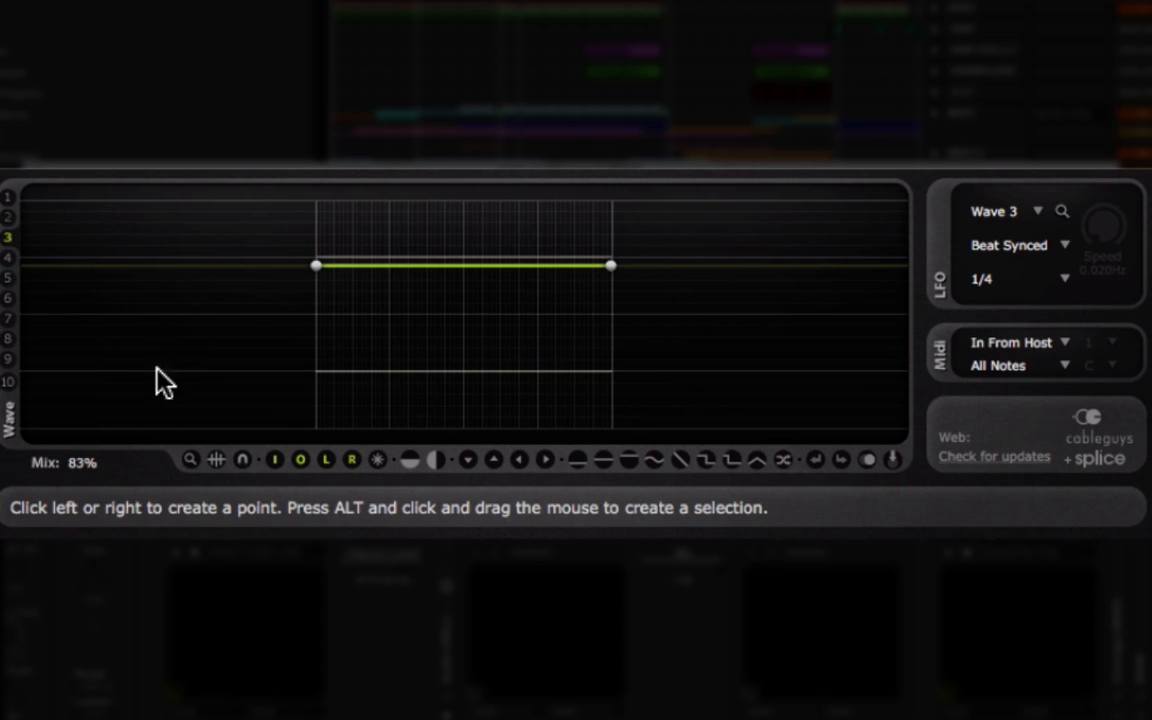
Start playback and pull Wave 3's starting level down to zero, leaving a ramp that rises to the end point
key(space)
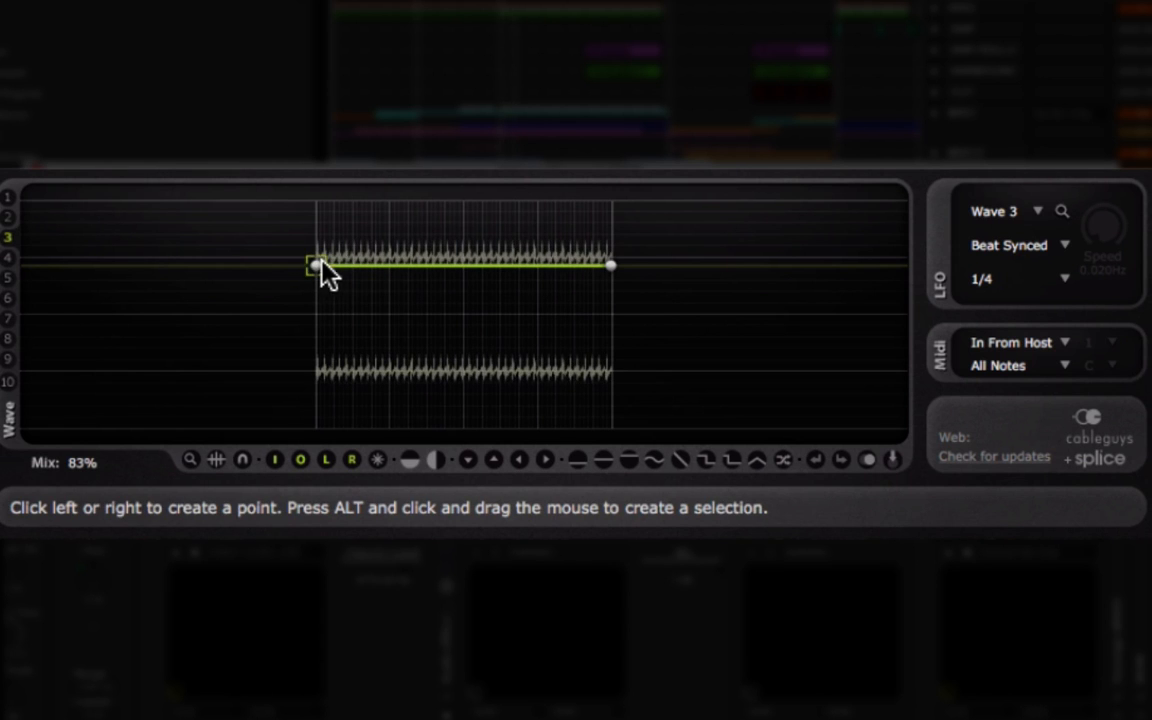
drag(450, 265, 450, 345)
drag(316, 266, 329, 428)
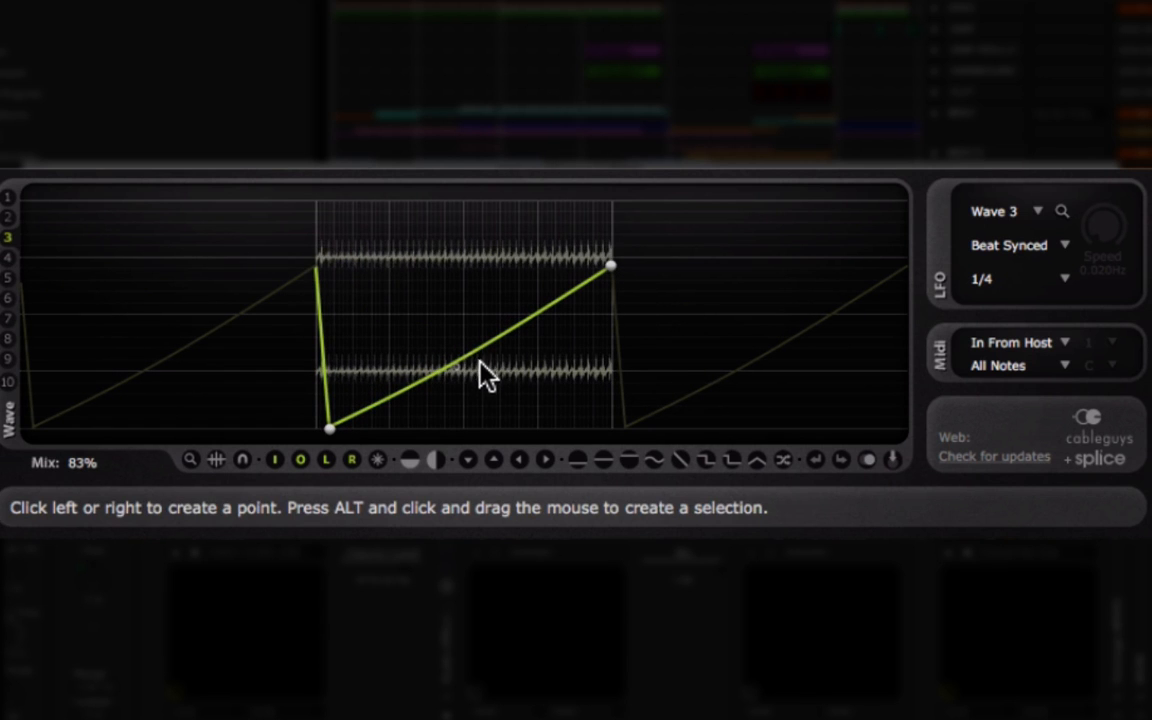
Flatten the ramp's first half along the bottom from the cycle start, and move the end point inward and down to form a low peak
drag(463, 355, 462, 425)
drag(330, 428, 314, 426)
drag(452, 378, 456, 429)
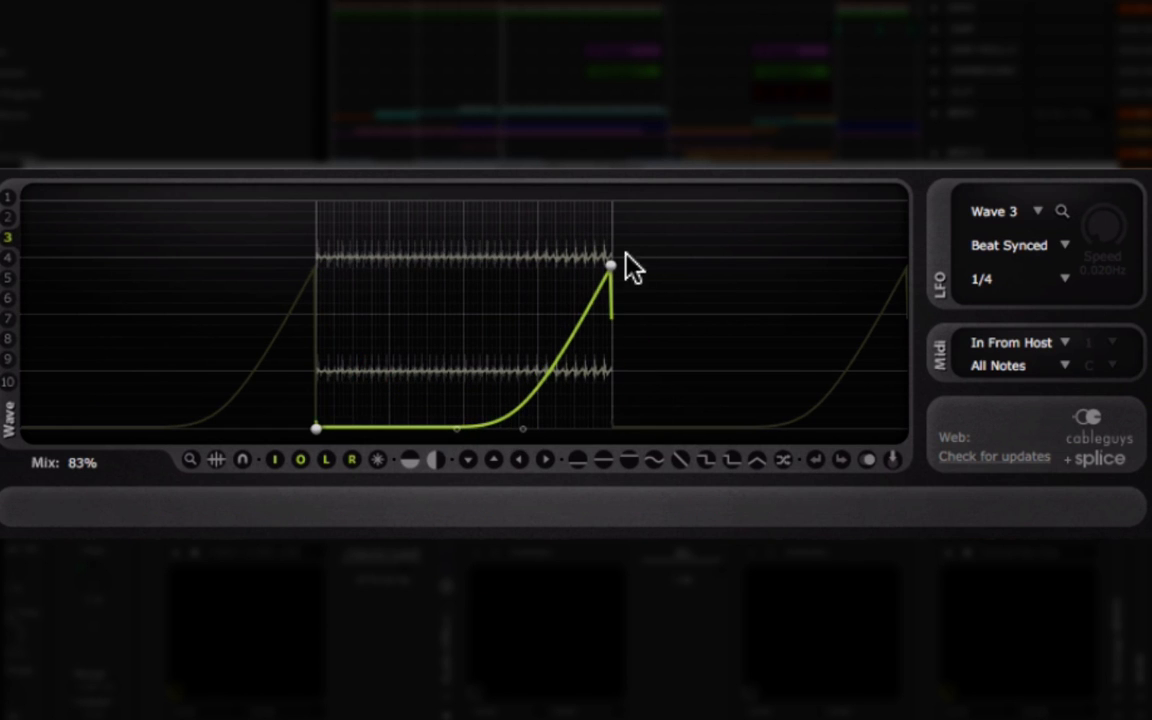
drag(610, 265, 522, 362)
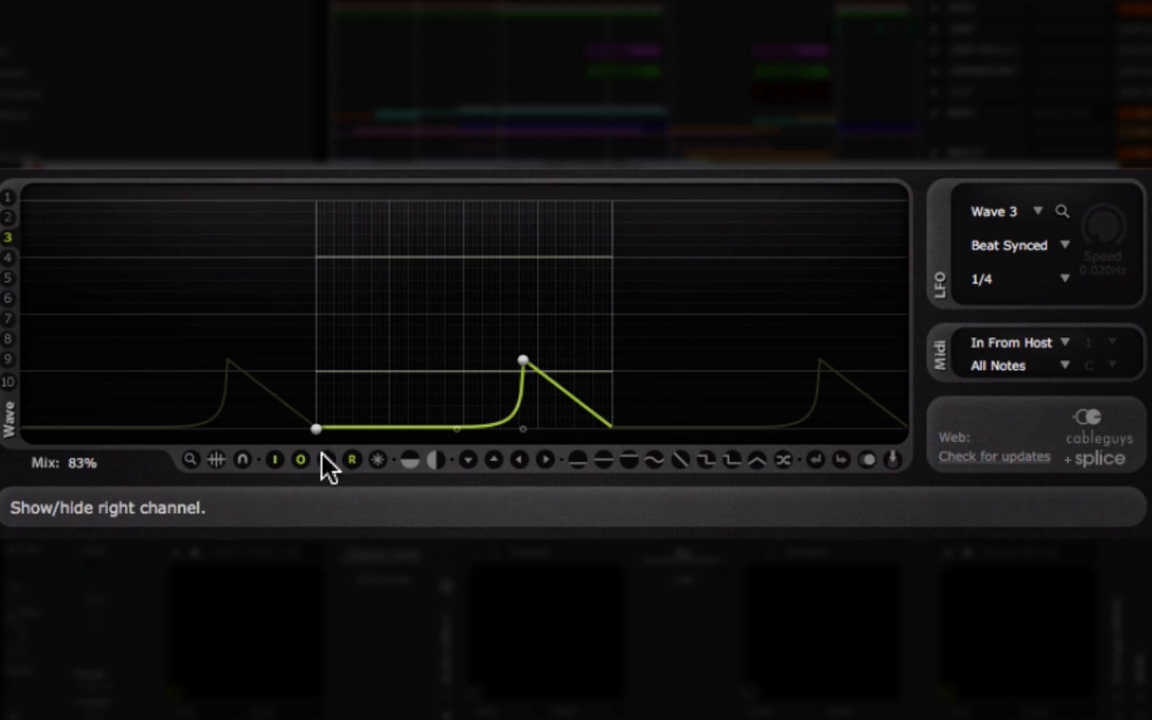
With grid snapping on, shift the curve handle below the peak to mid-cycle along the bottom, and switch snapping off again
click(243, 460)
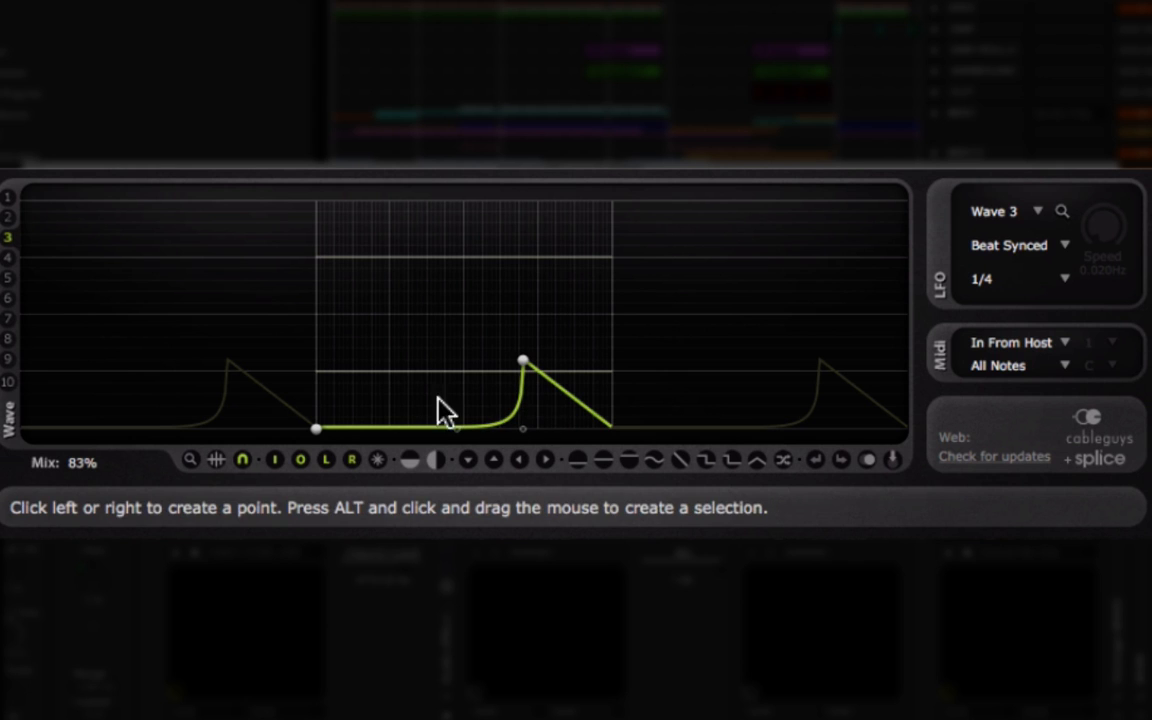
click(242, 460)
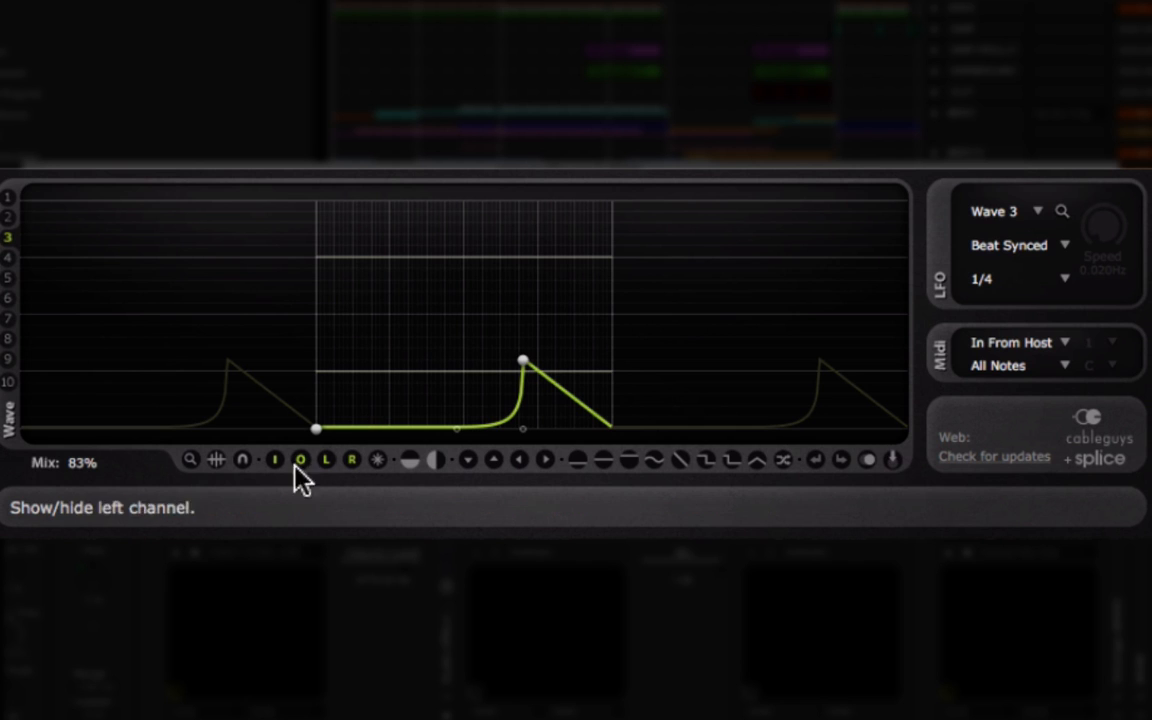
click(243, 460)
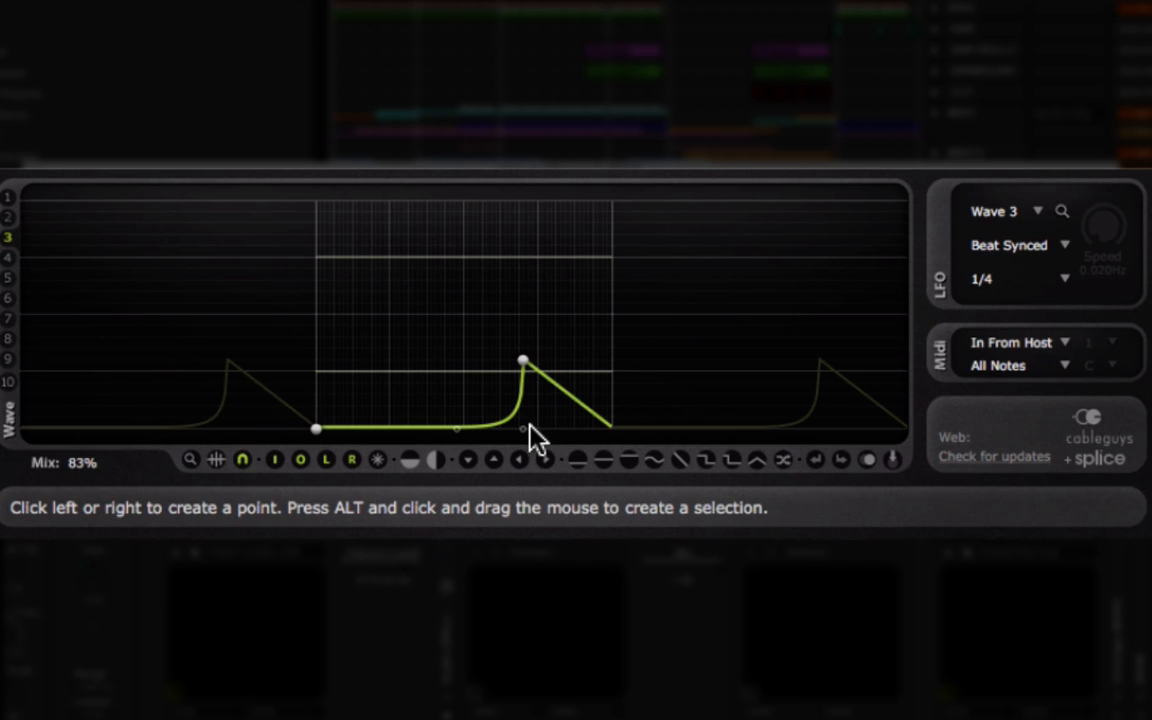
drag(523, 428, 463, 428)
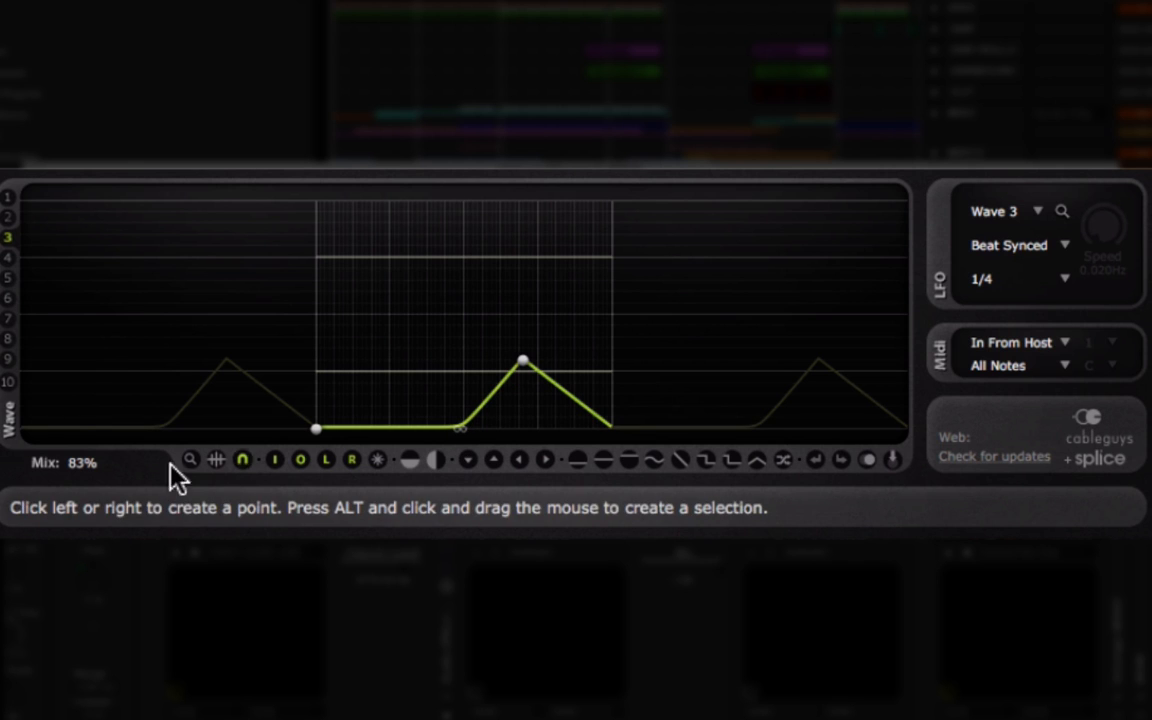
click(241, 461)
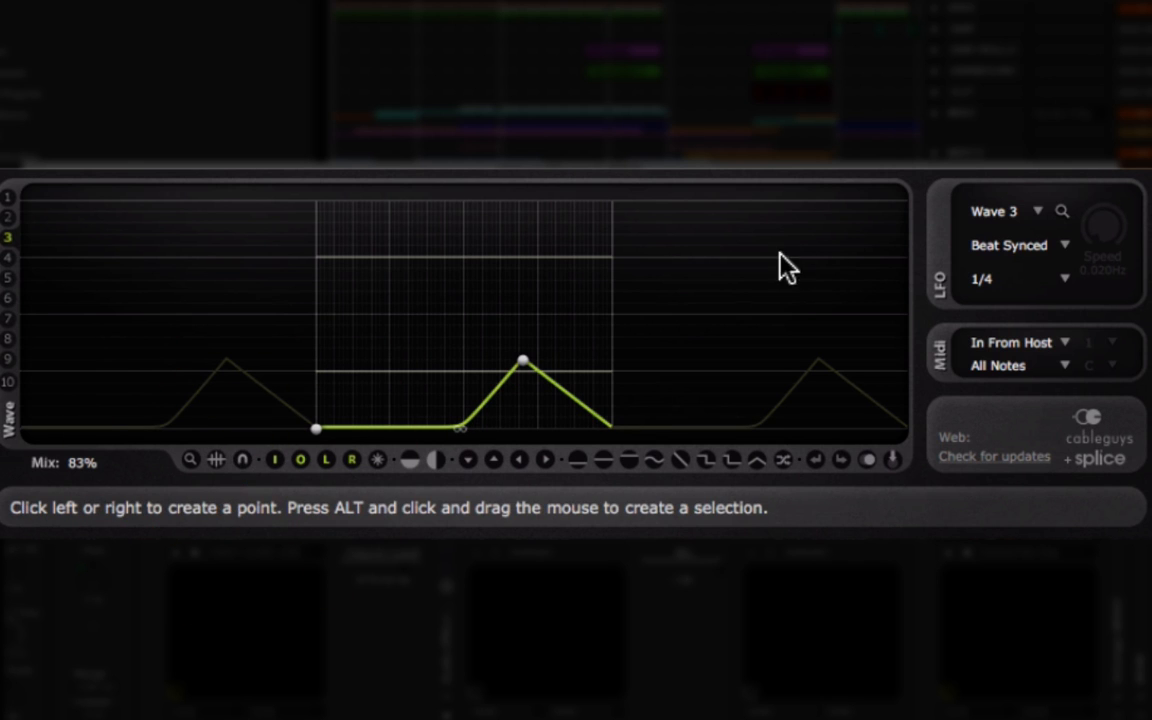
Play the track, add a curve handle above the flat section near the wave's start, and undo that waveform change
key(space)
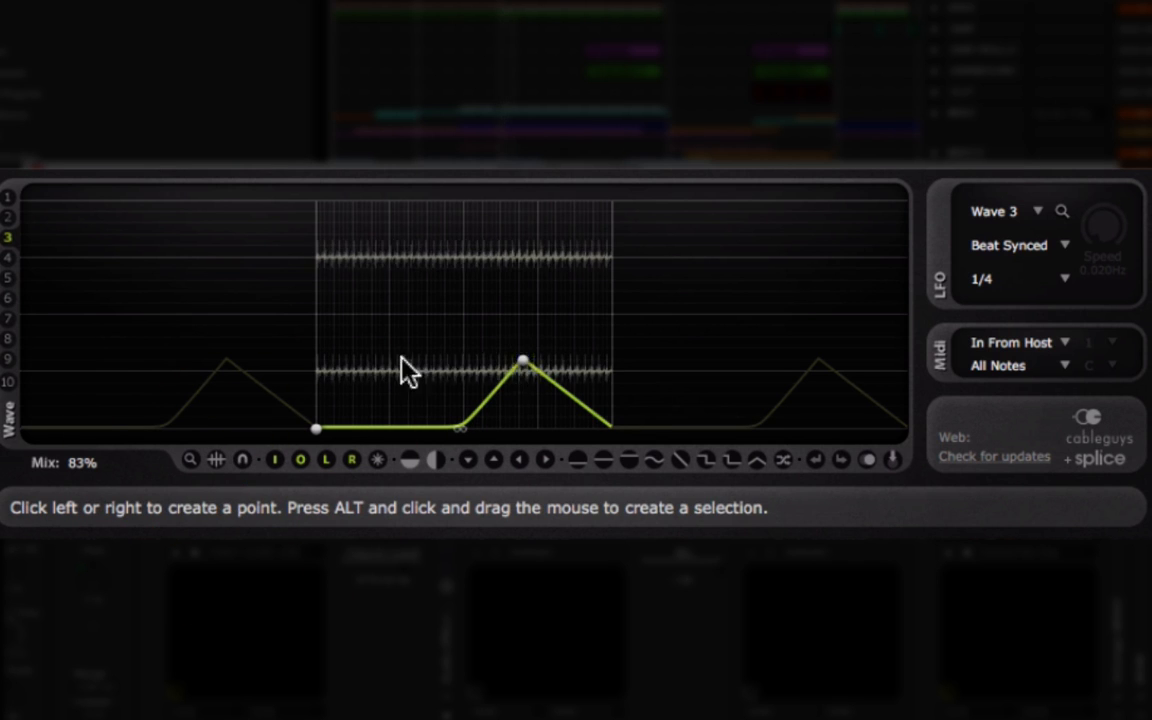
right_click(330, 364)
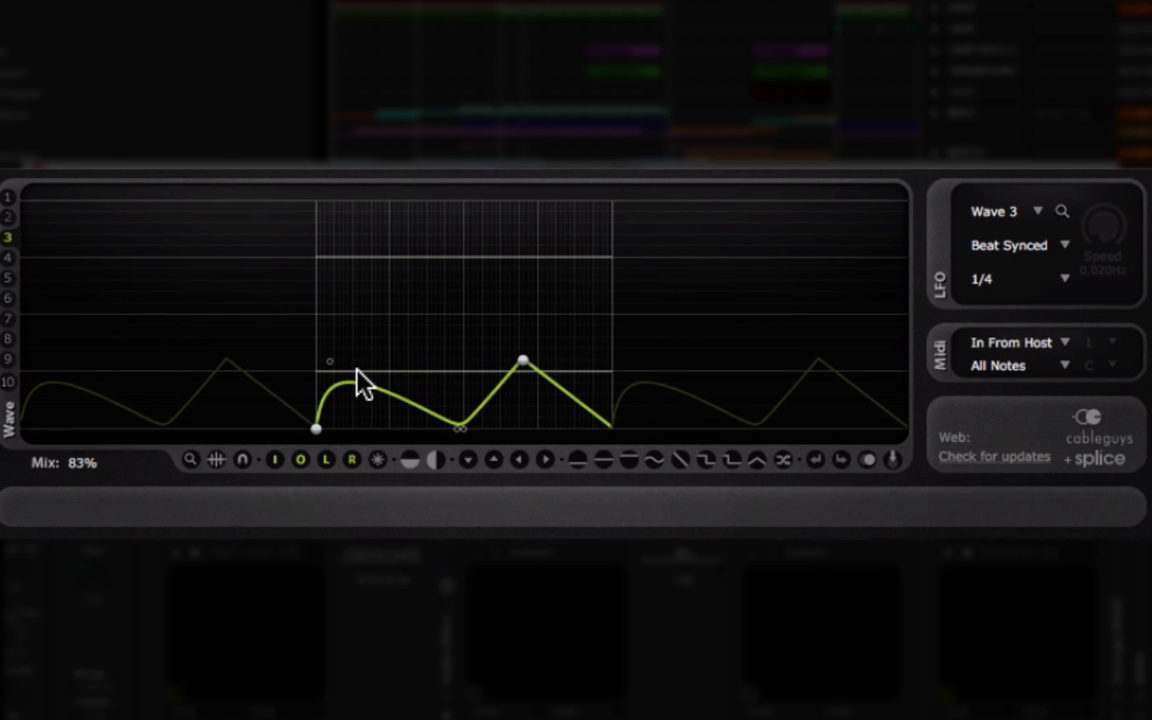
click(812, 461)
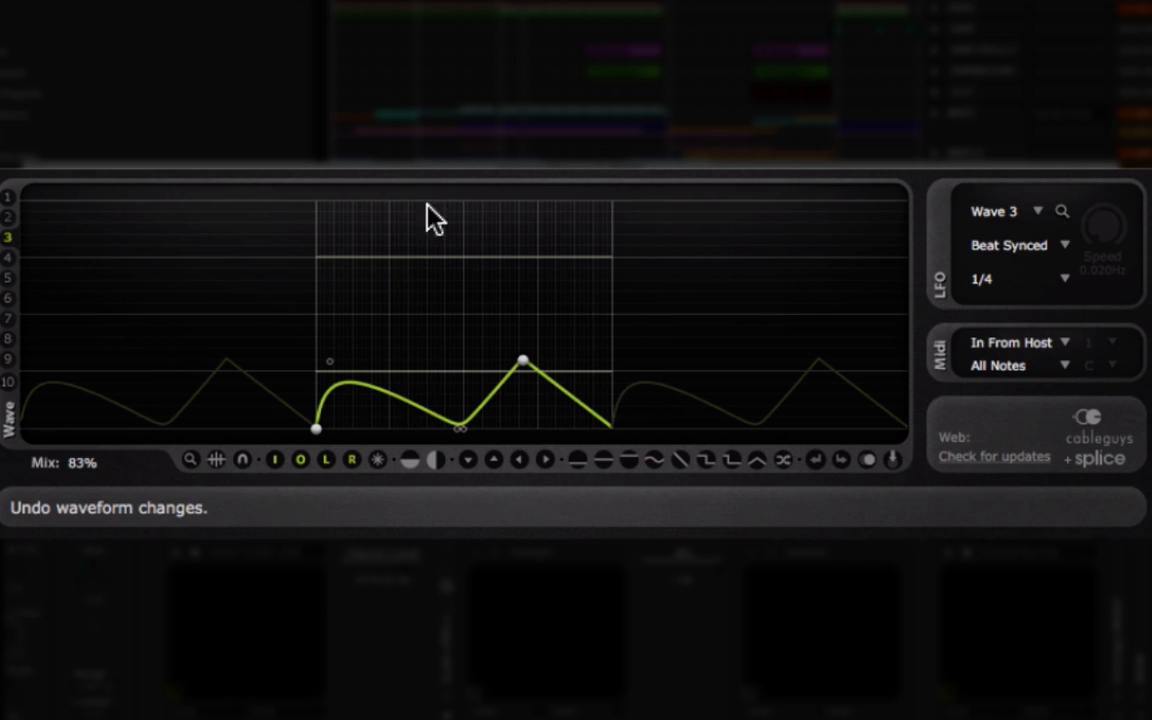
Hide the input signal and raise the wave's peak while moving it to the middle of the cycle
click(273, 460)
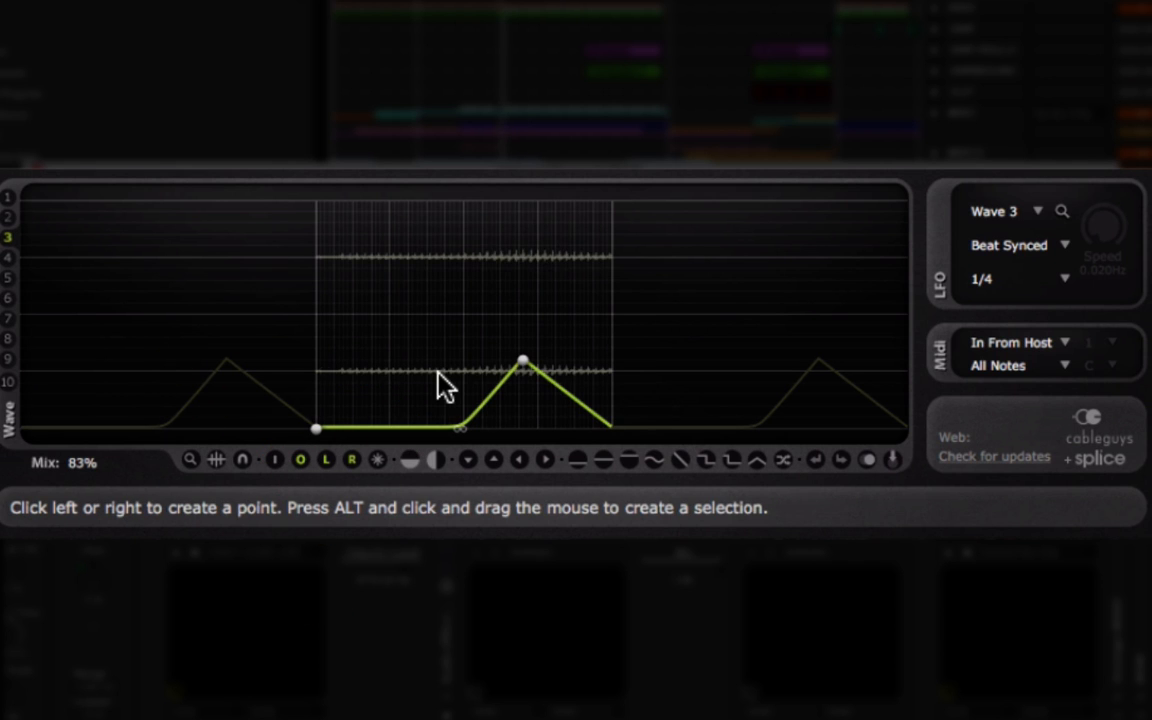
drag(524, 363, 463, 278)
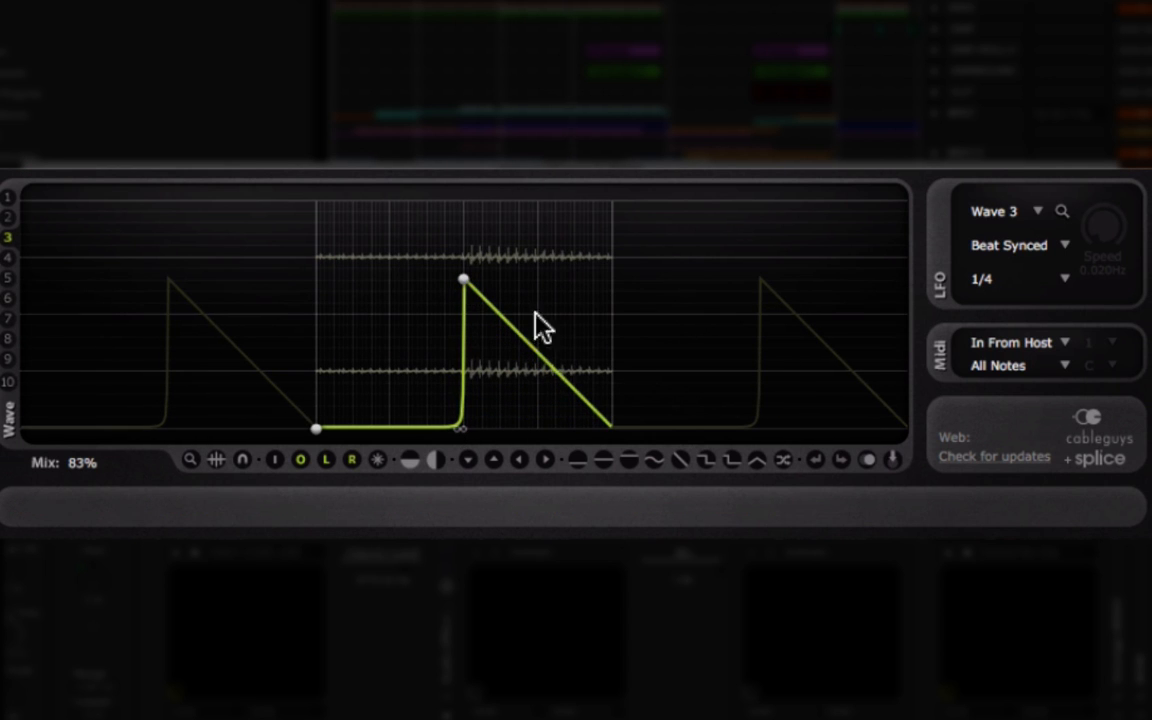
Bend the falling side with a curve handle at about x 6134, y 0.05, and soften the rising side into a gradual curve
click(536, 350)
drag(532, 347, 535, 416)
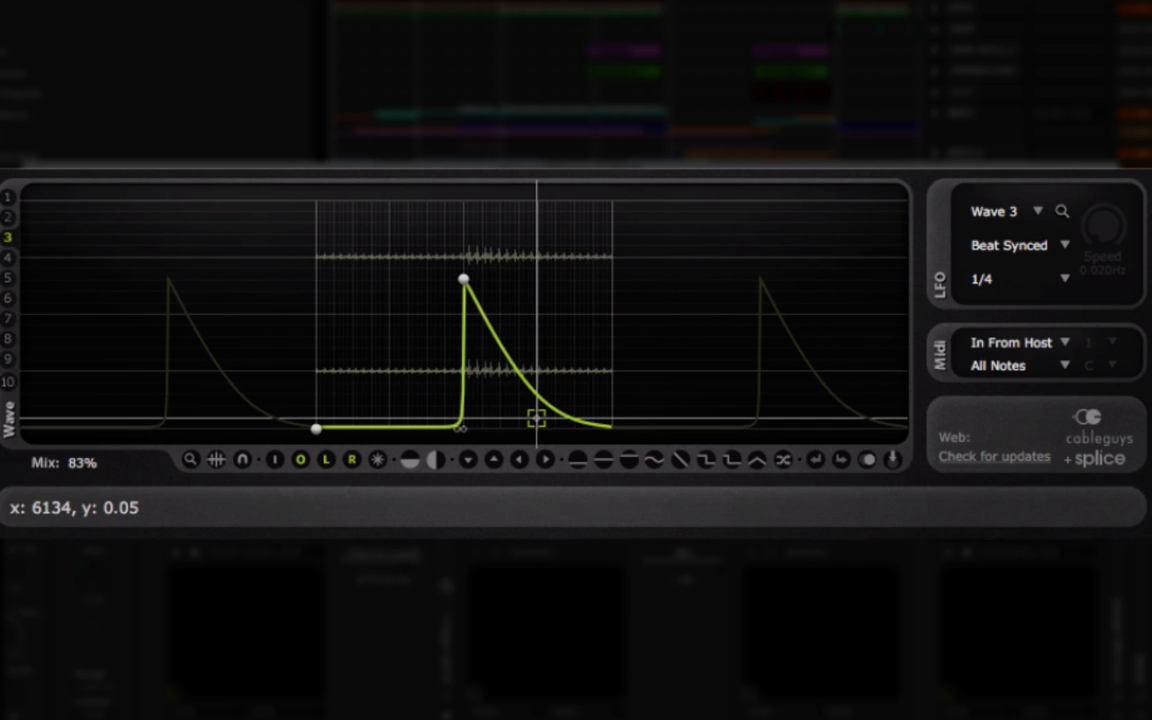
drag(456, 428, 316, 429)
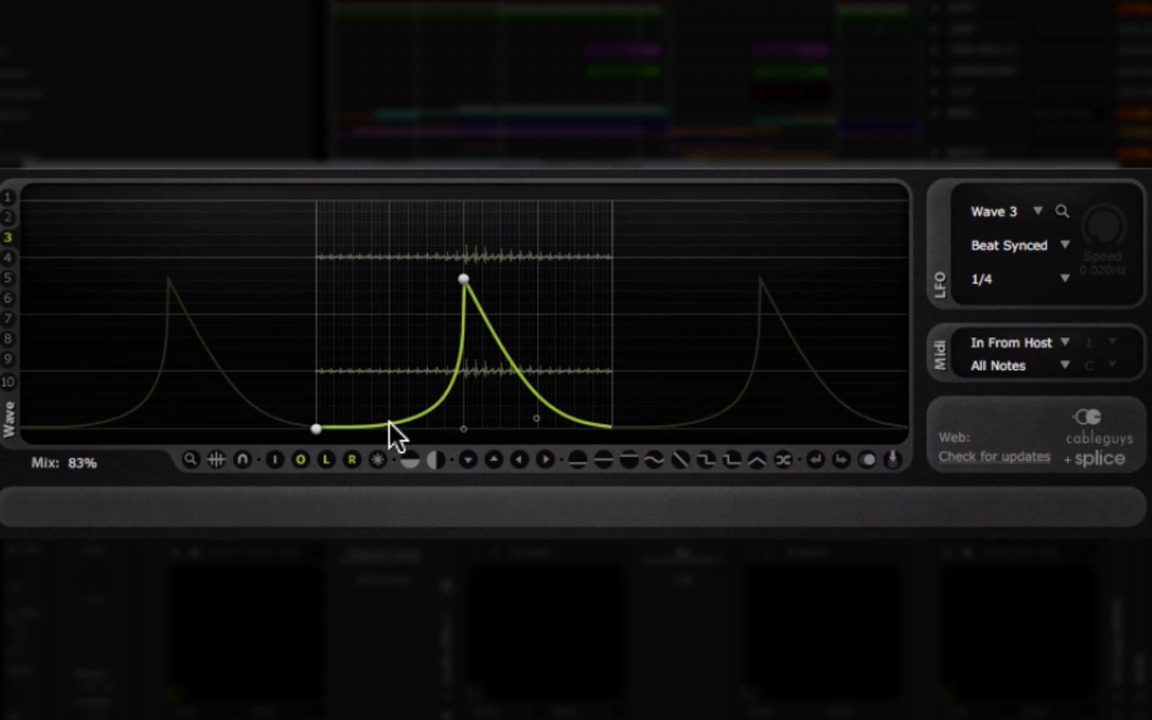
Add a curve handle on the rising side and raise it and the one below the peak to form a rounded shoulder
click(458, 403)
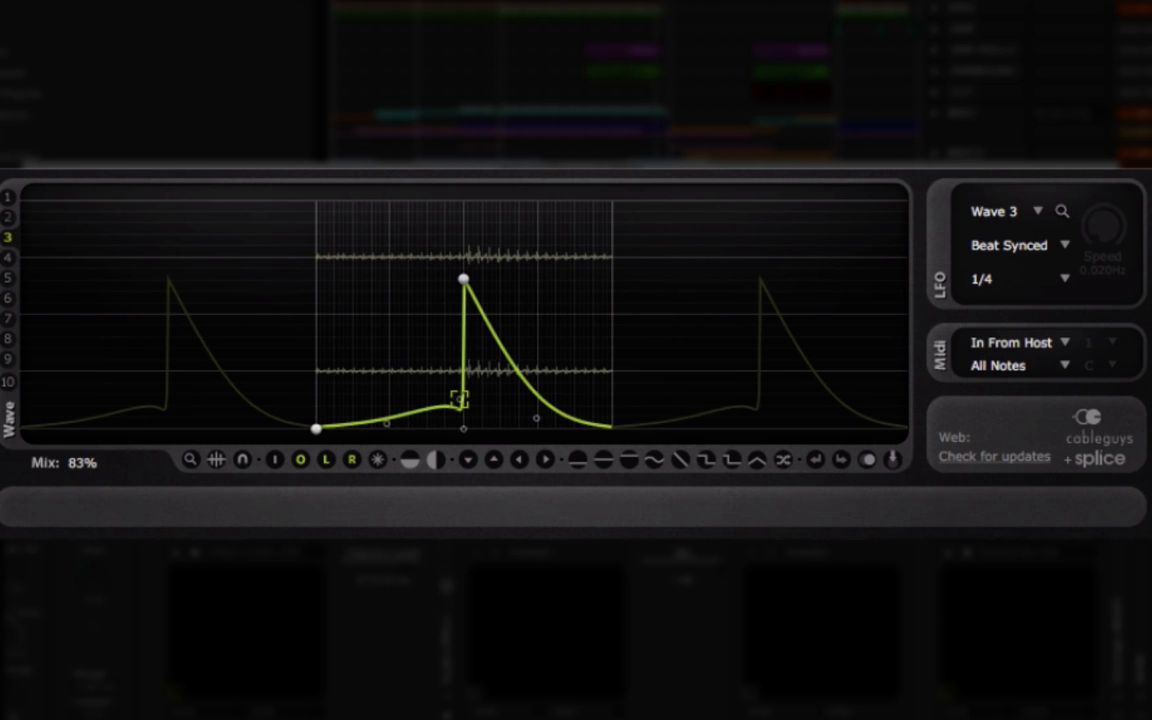
drag(458, 400, 386, 368)
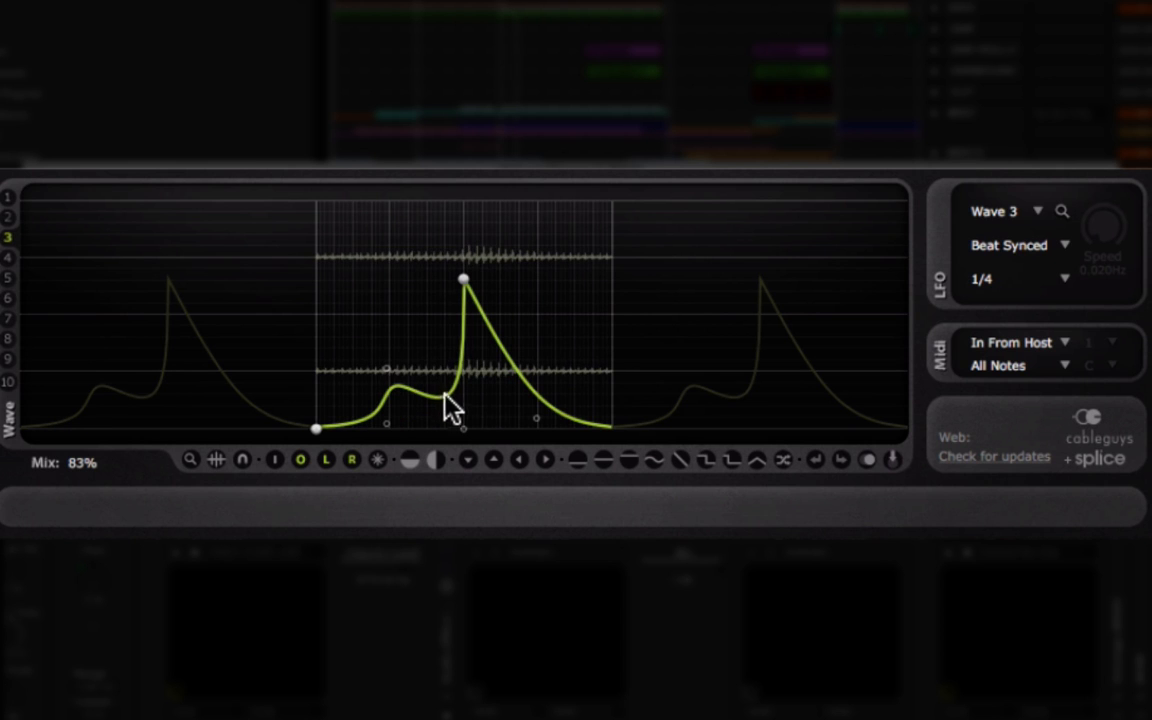
drag(463, 428, 450, 376)
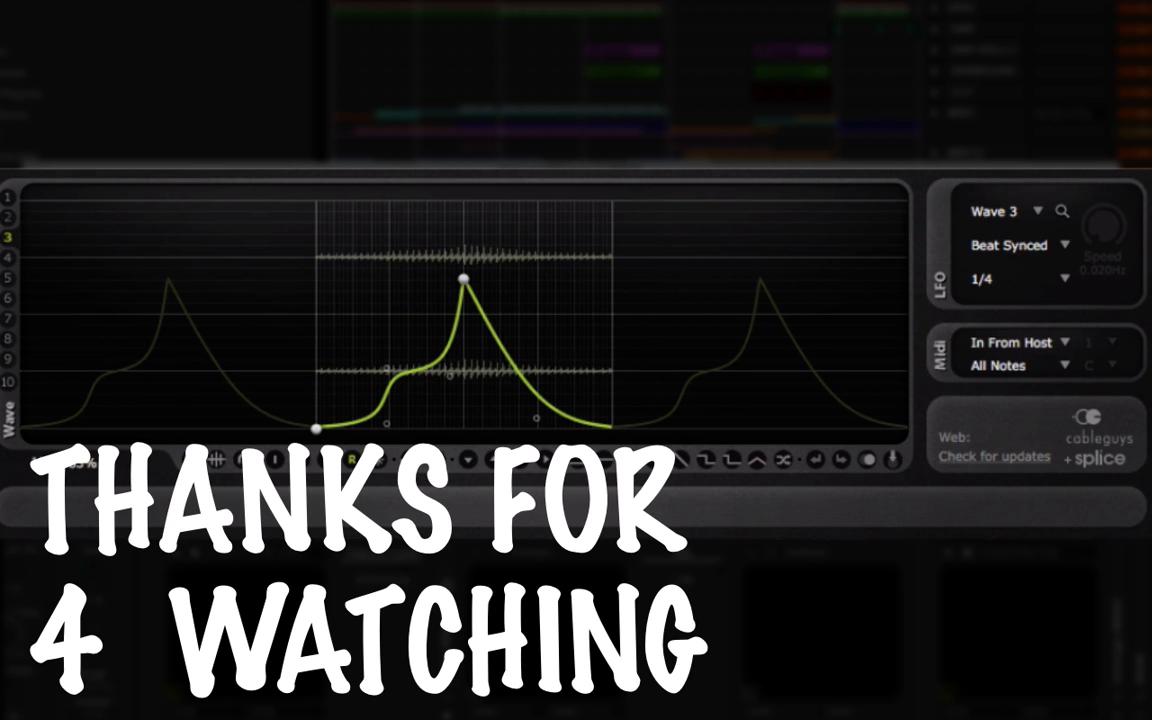